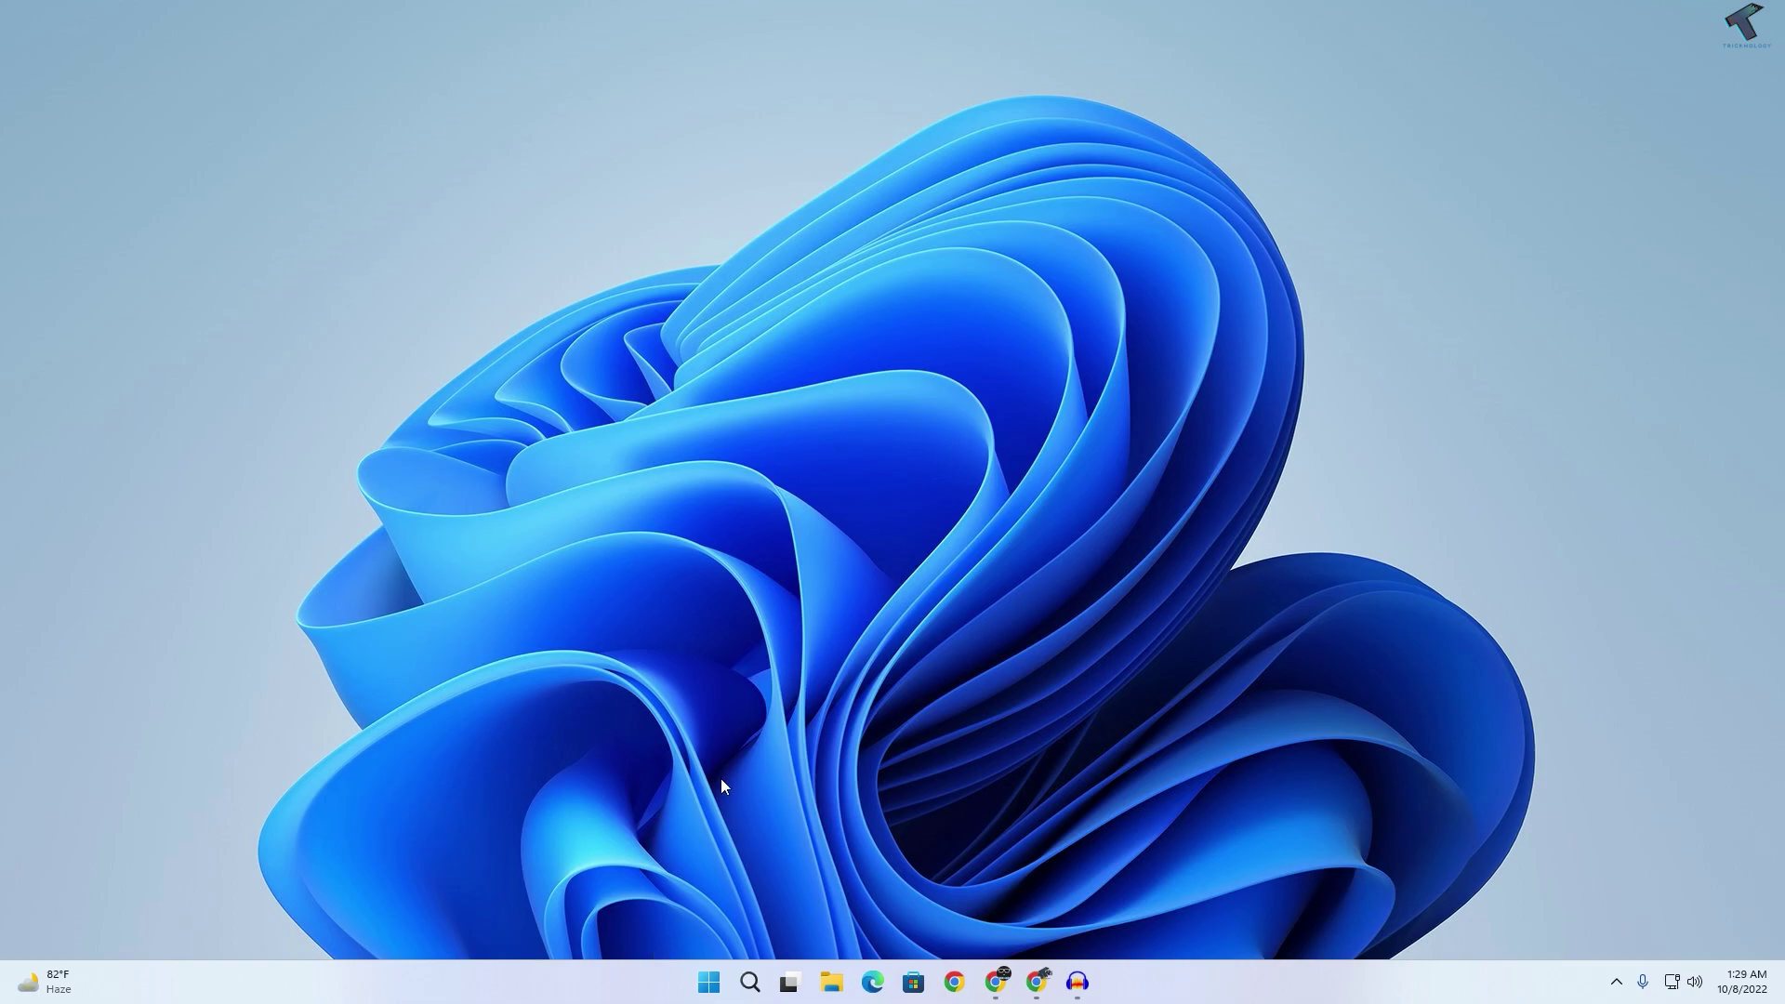
- Uninstall the Terminal app from the Start menu search results and dismiss the search
{"action": "left_click", "coordinate": [709, 984]}
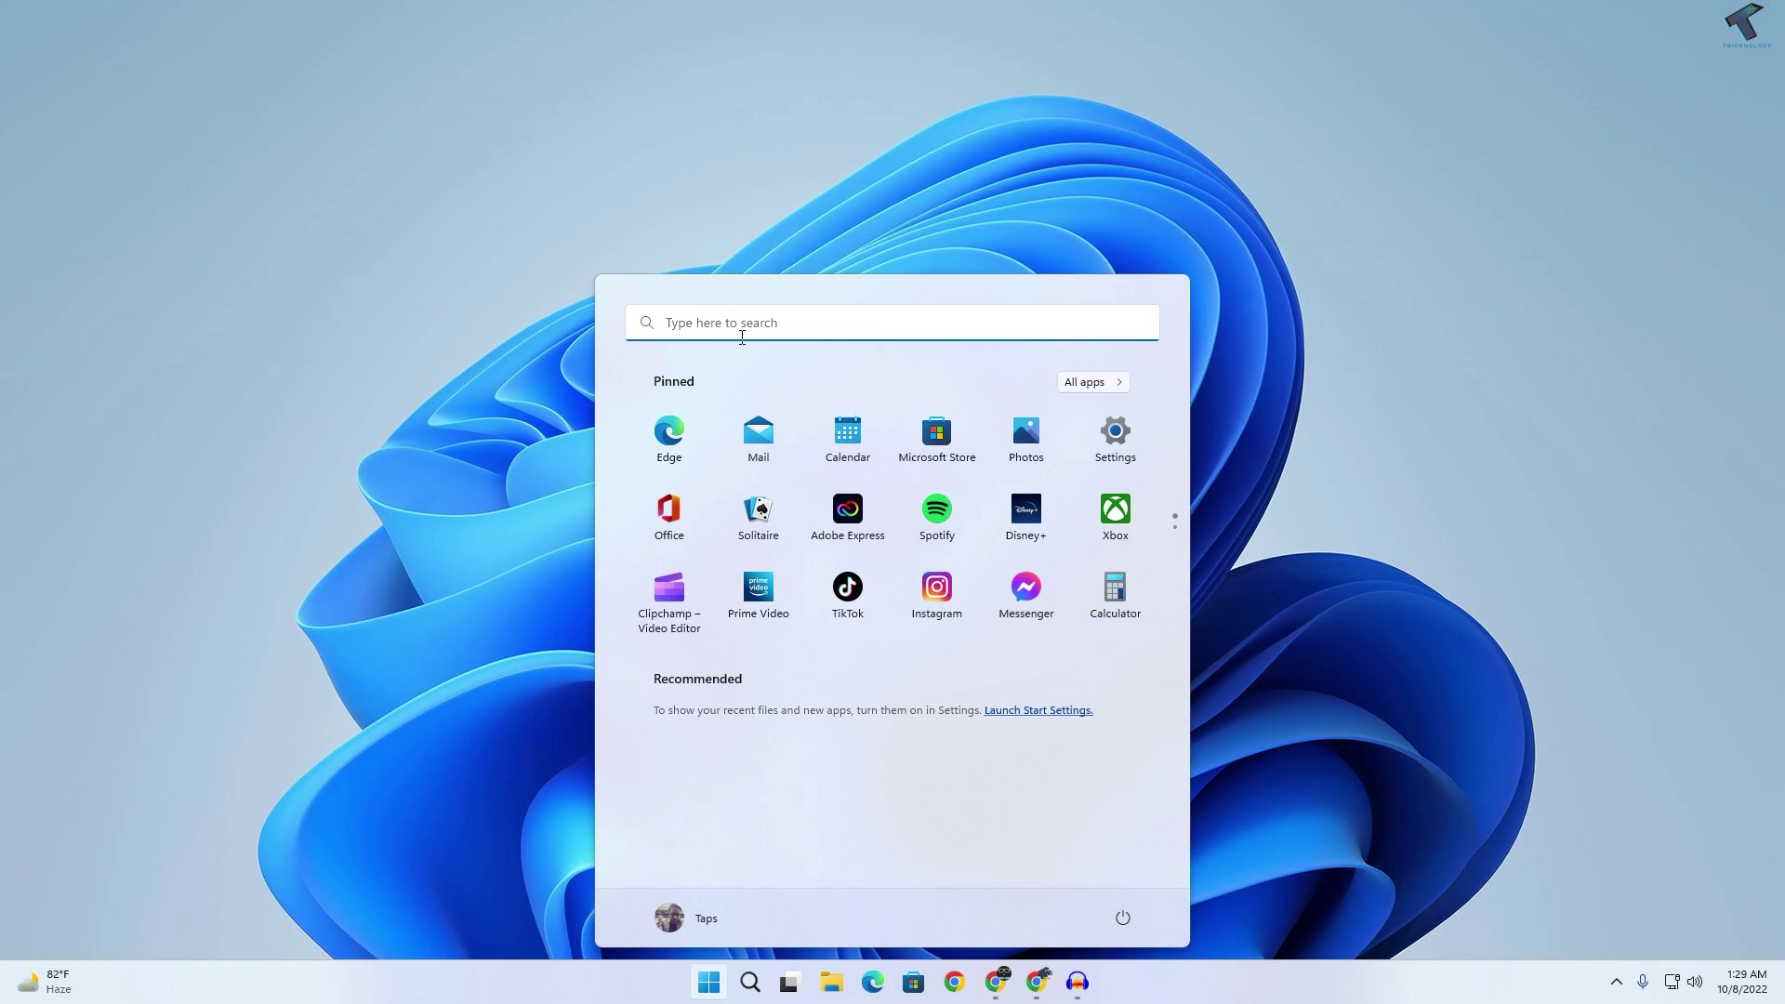
{"action": "type", "text": "TER"}
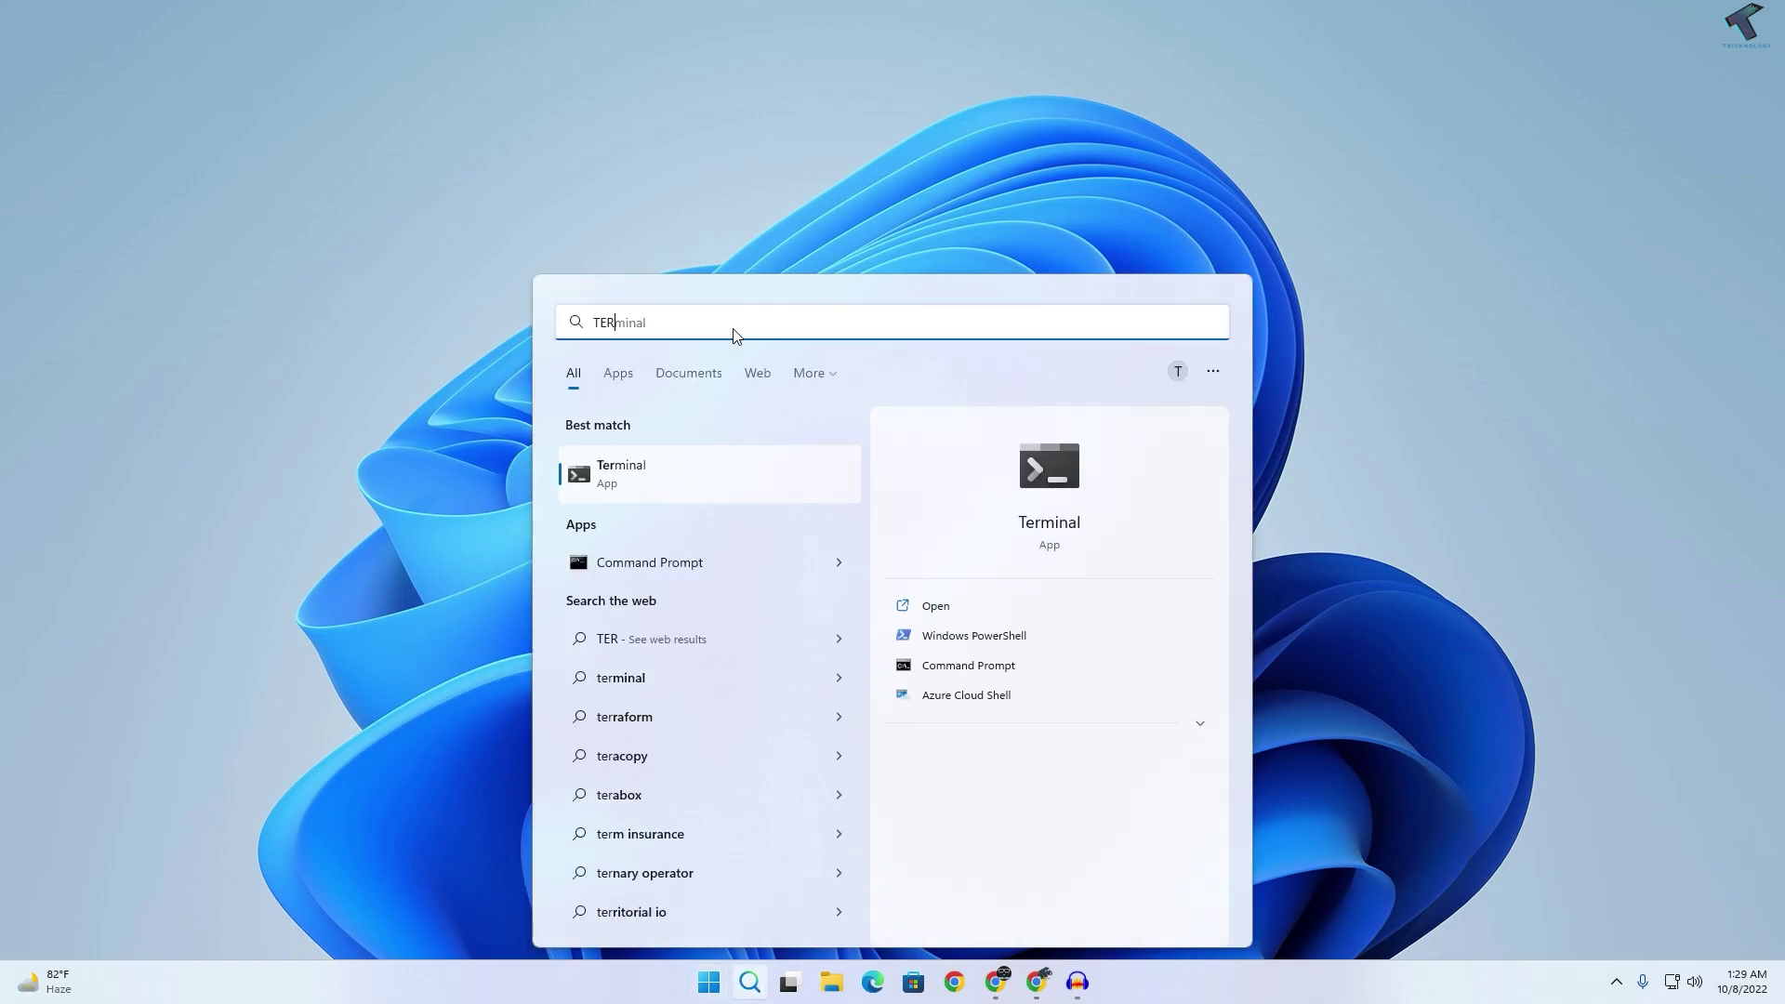
{"action": "type", "text": "MINAL"}
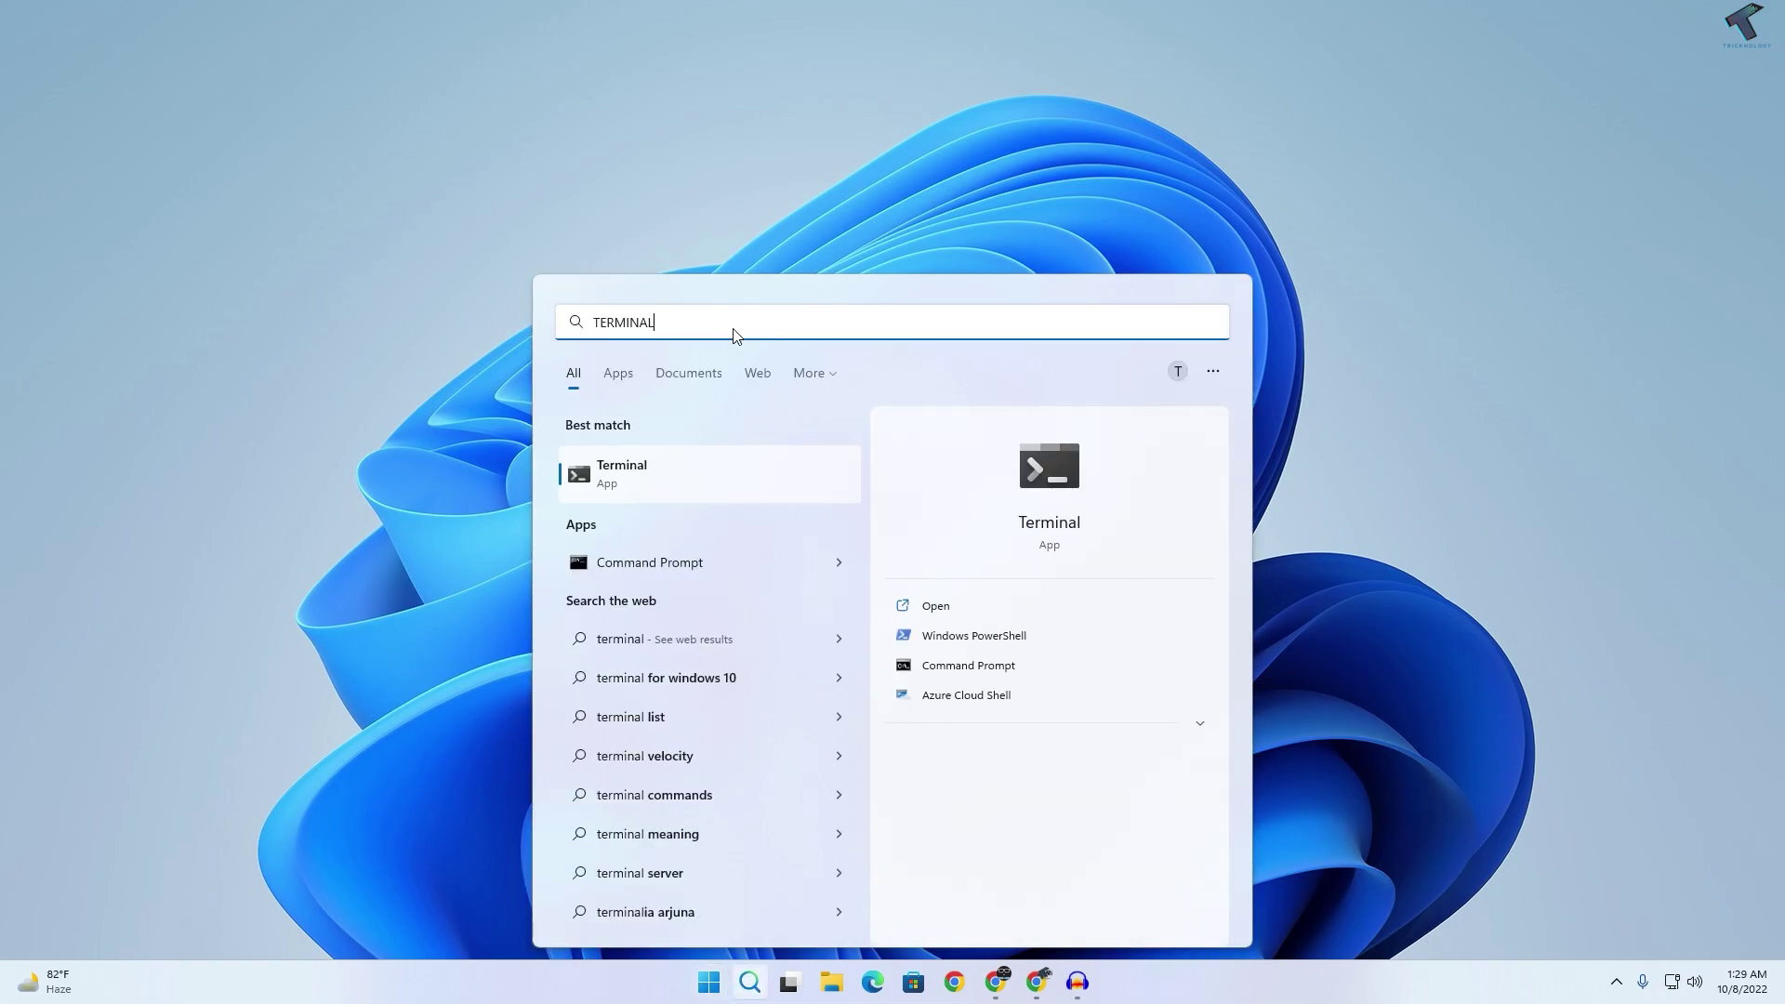
{"action": "right_click", "coordinate": [669, 484]}
{"action": "left_click", "coordinate": [783, 712]}
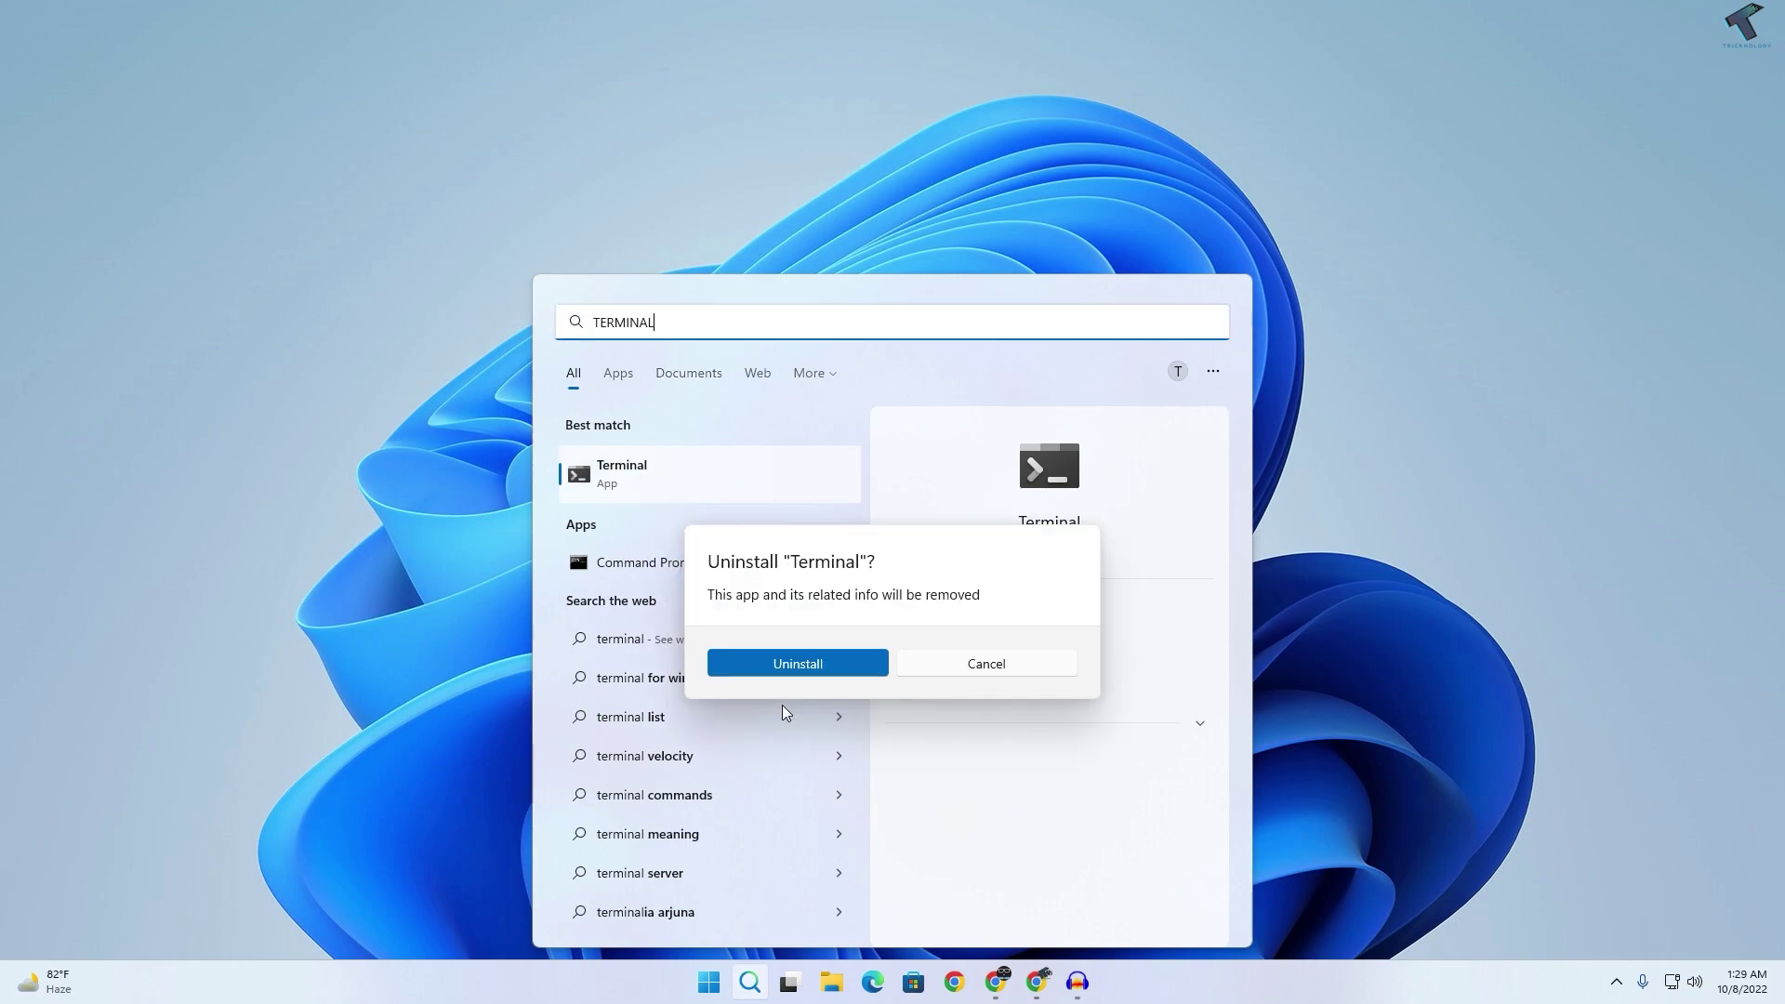
{"action": "left_click", "coordinate": [804, 665]}
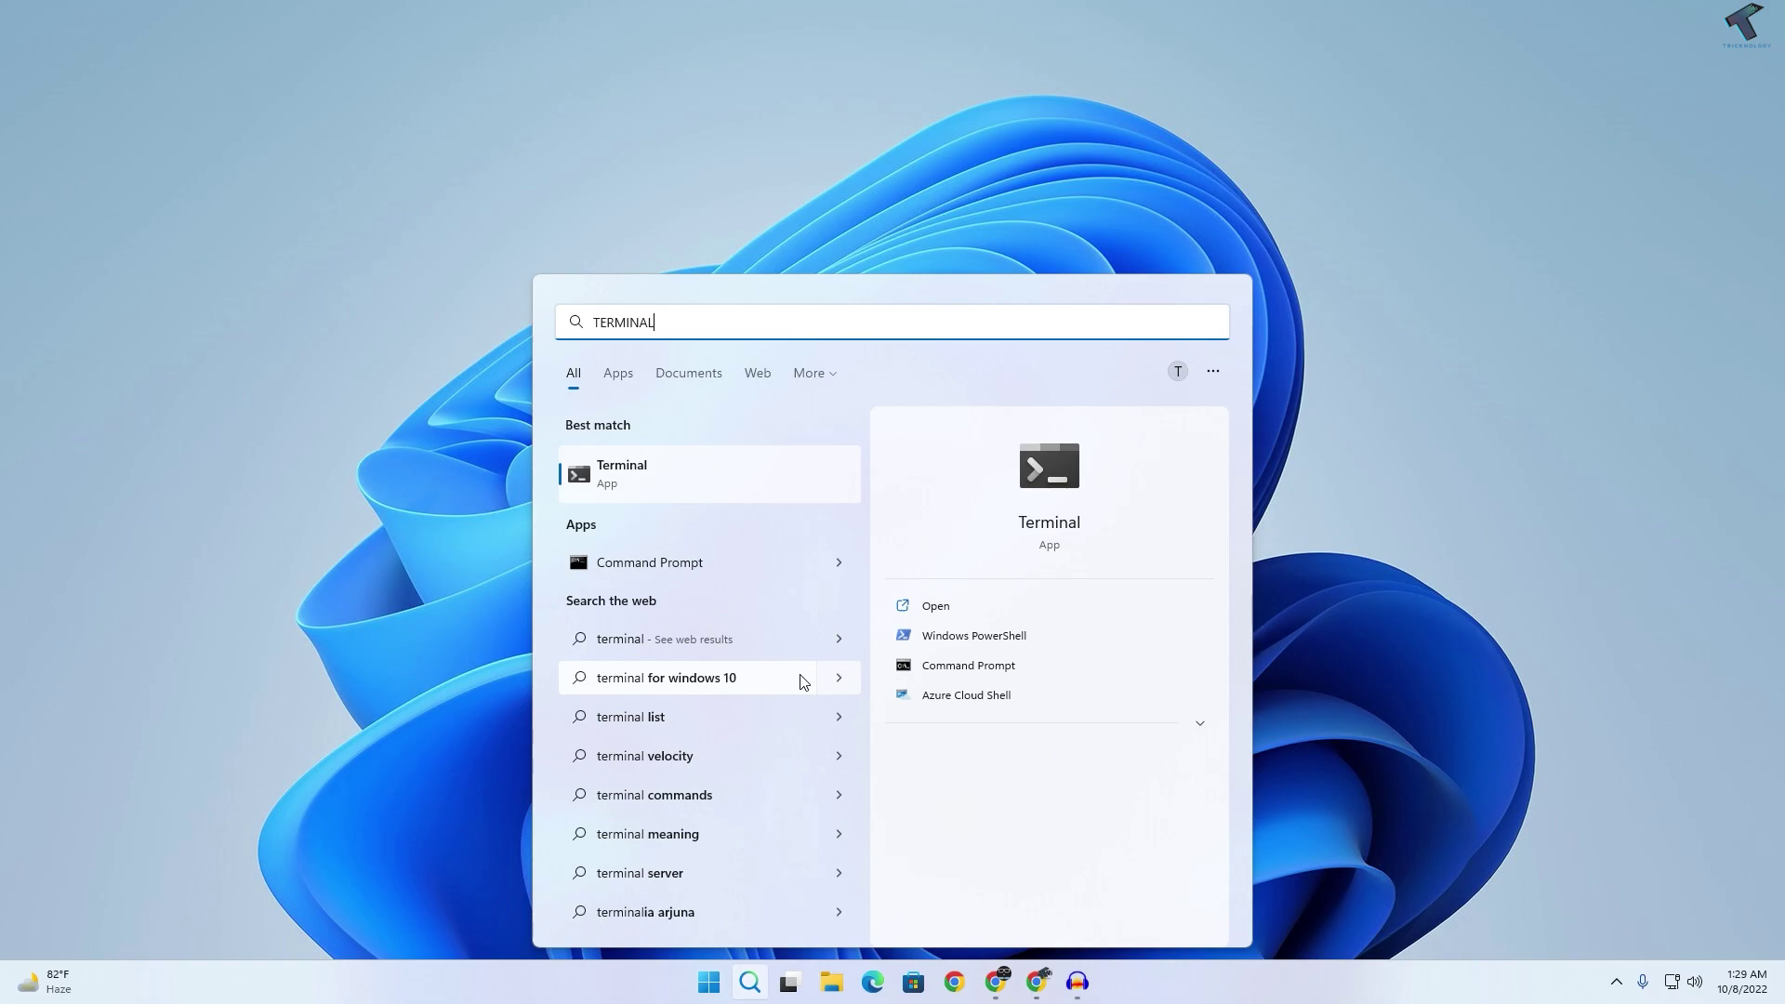
{"action": "key", "text": "Escape"}
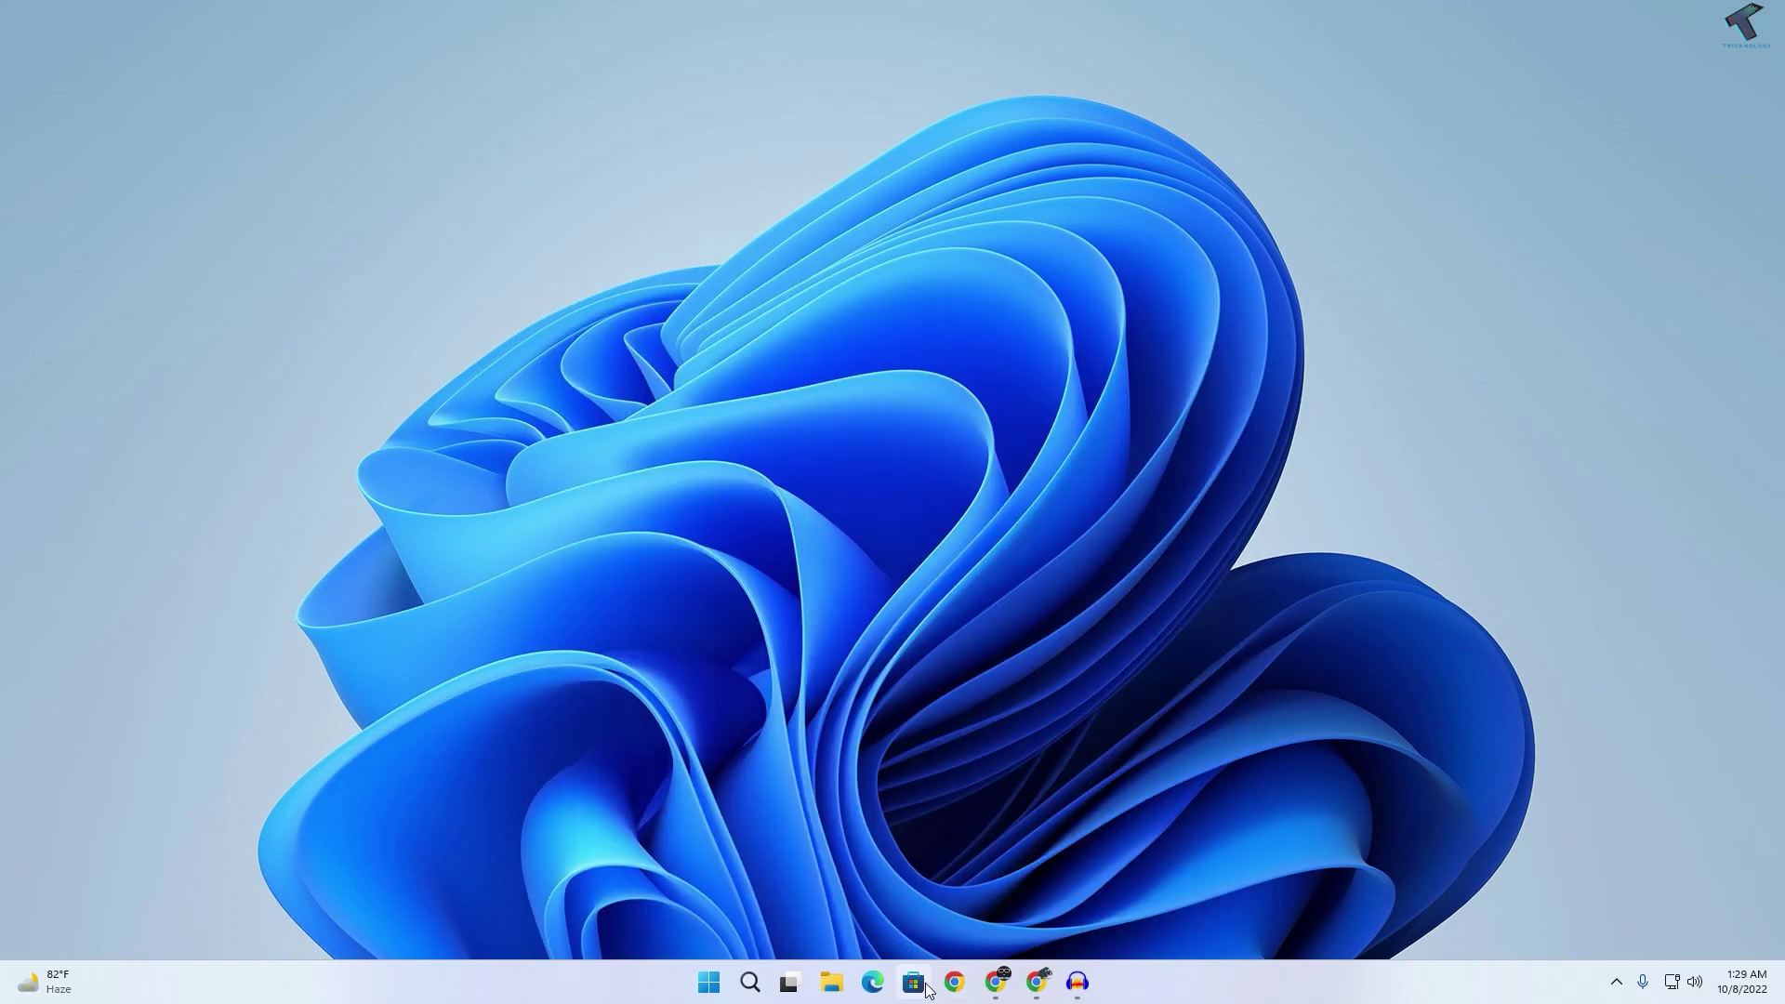
- Install Windows Terminal from Microsoft Store, launch it once, then close Terminal and the Store
{"action": "left_click", "coordinate": [913, 982]}
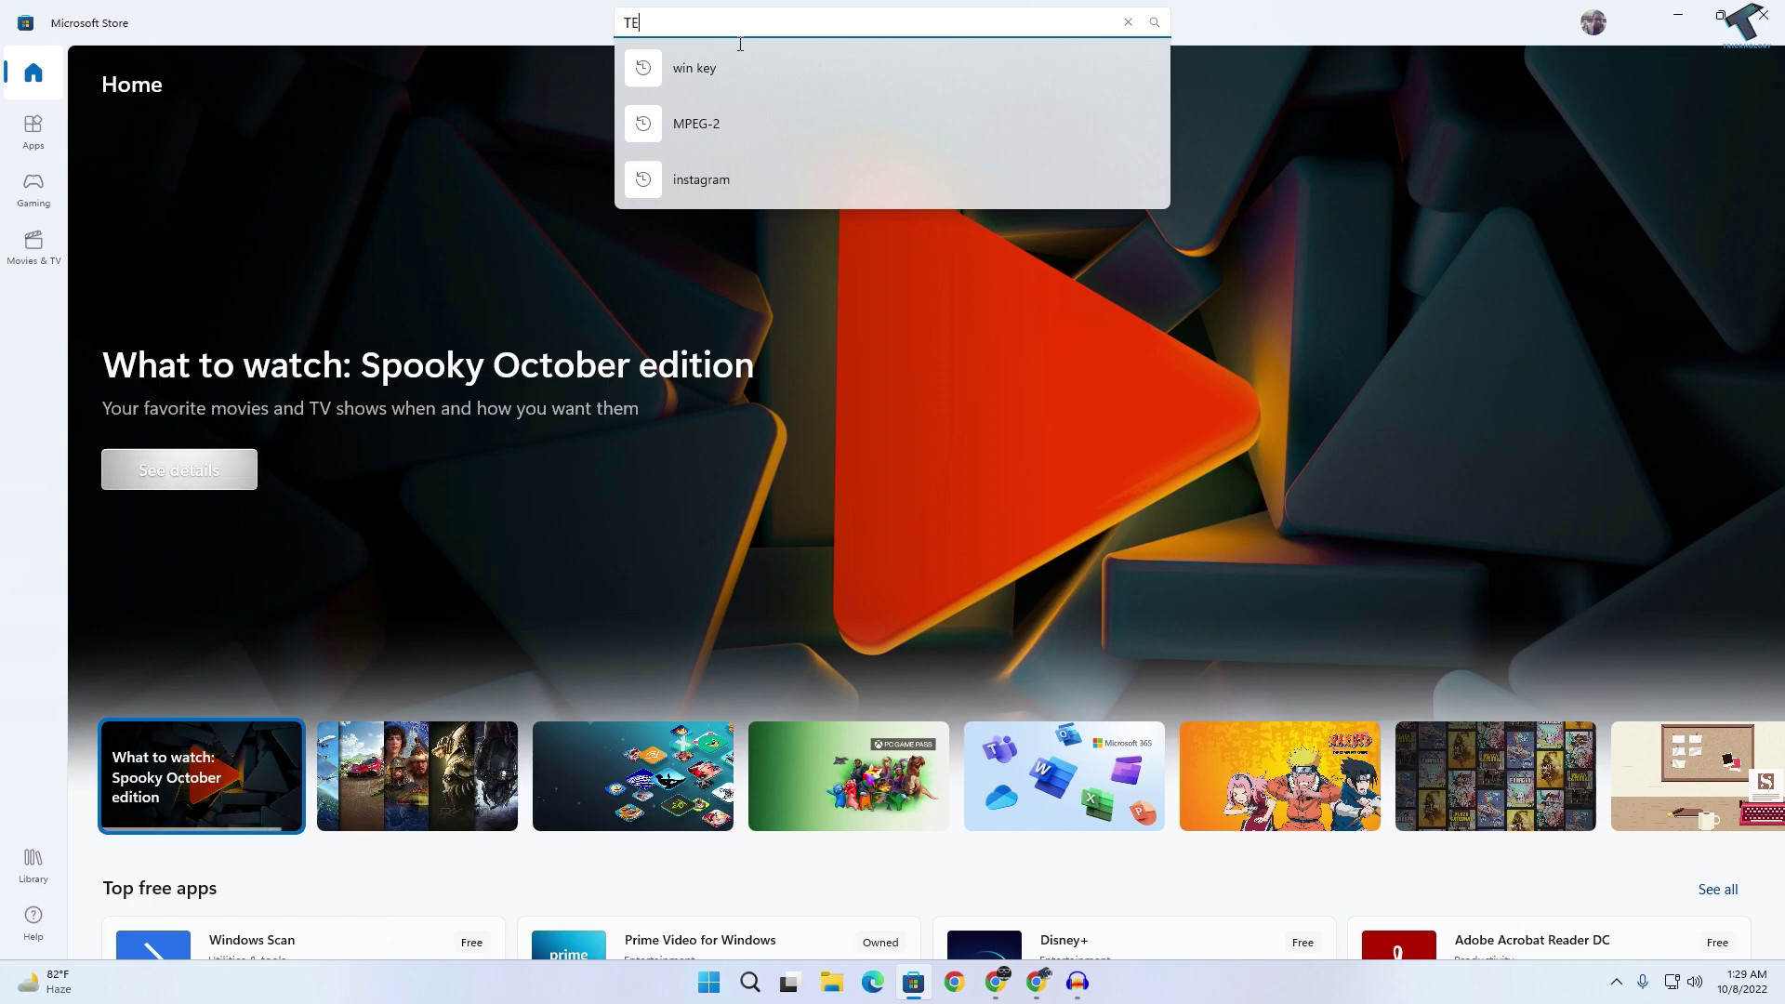
{"action": "type", "text": "RMINA"}
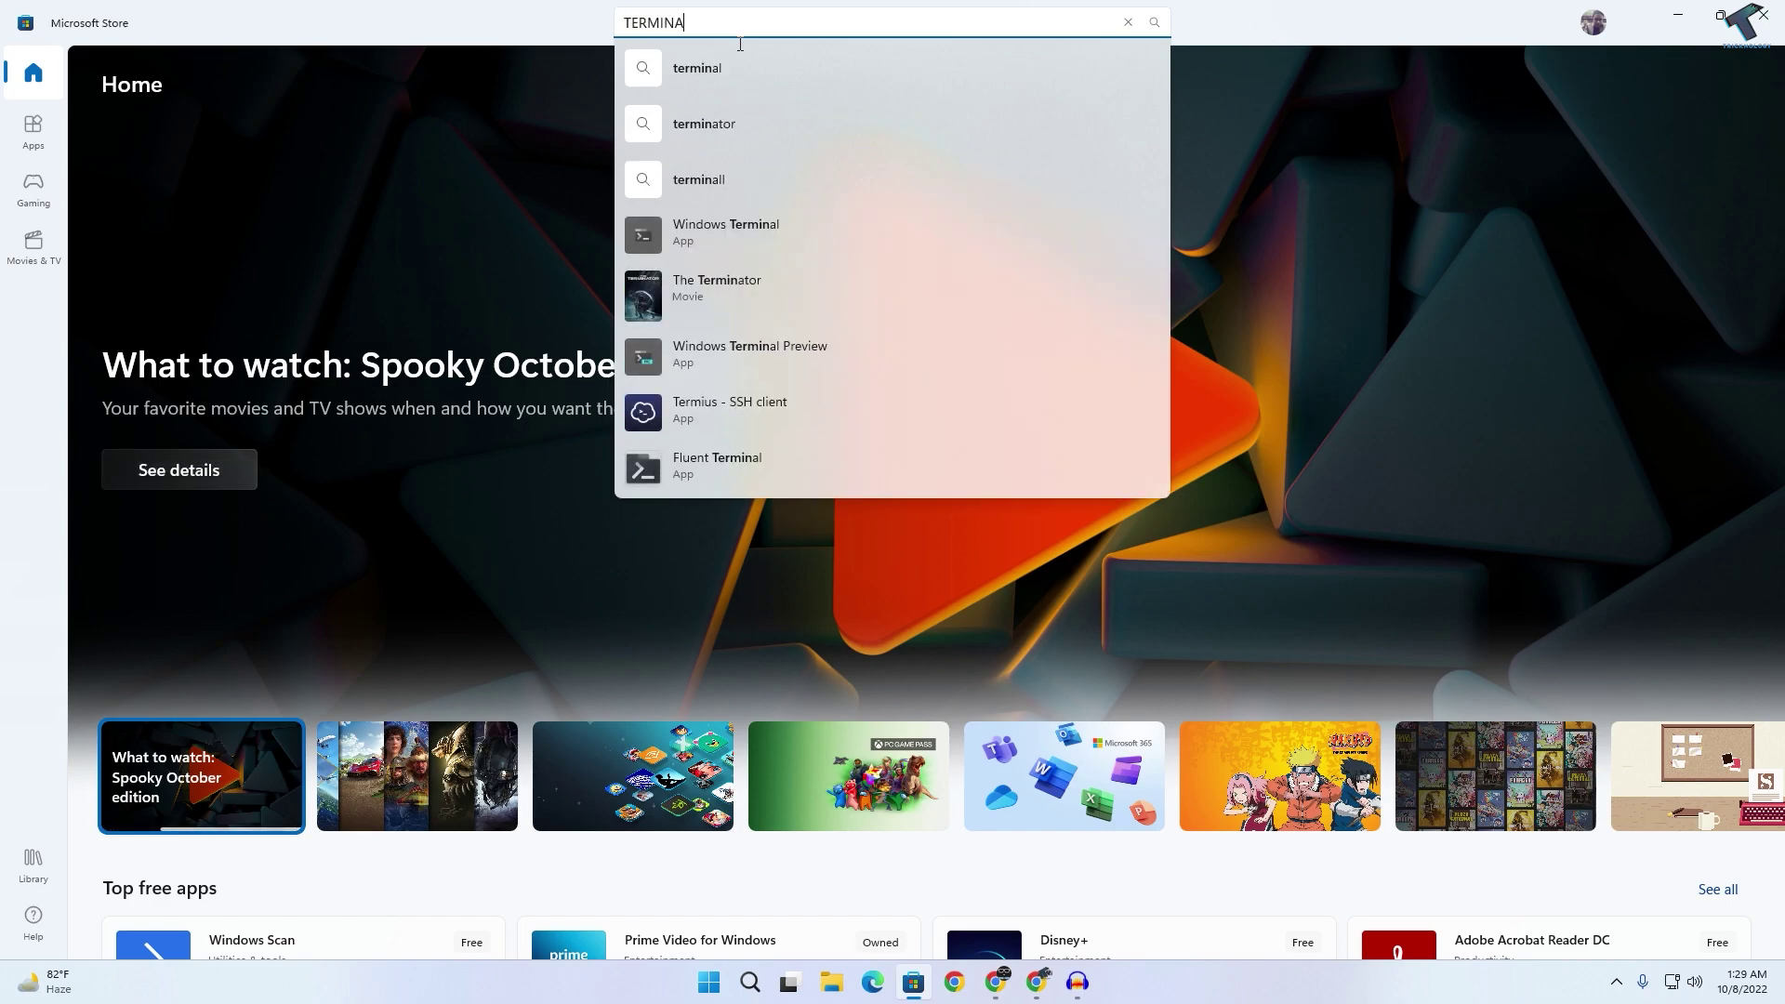
{"action": "type", "text": "L"}
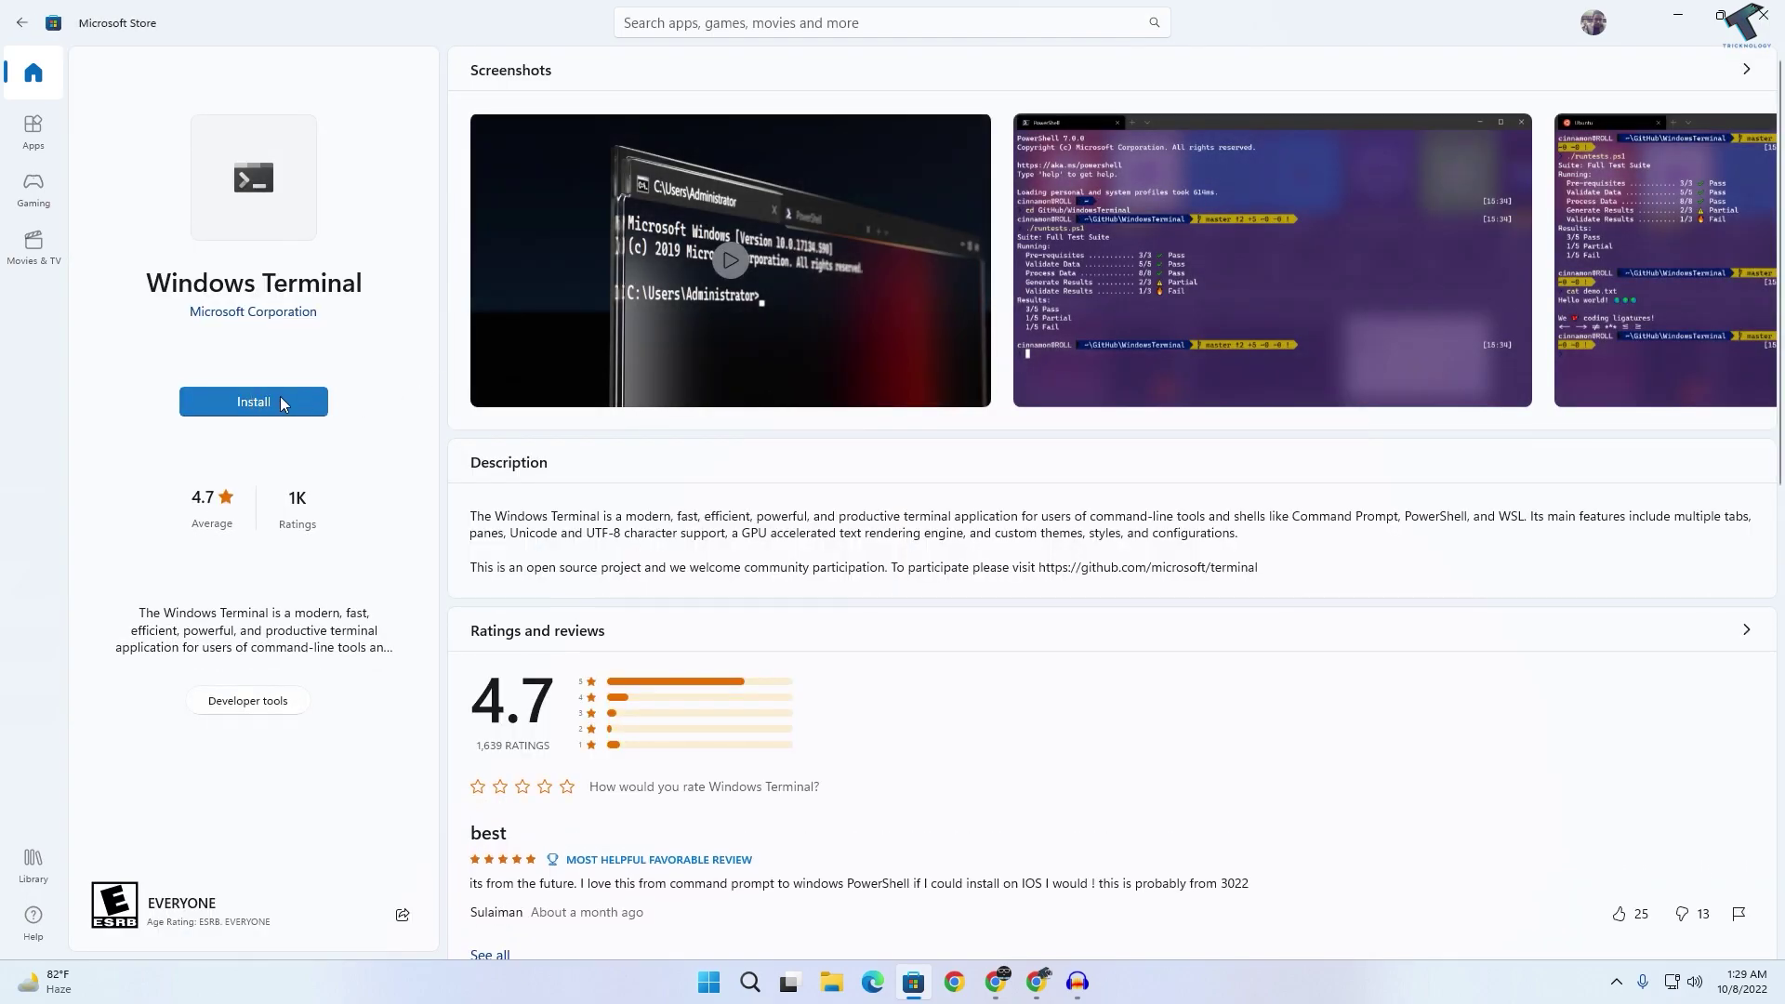
{"action": "left_click", "coordinate": [284, 409]}
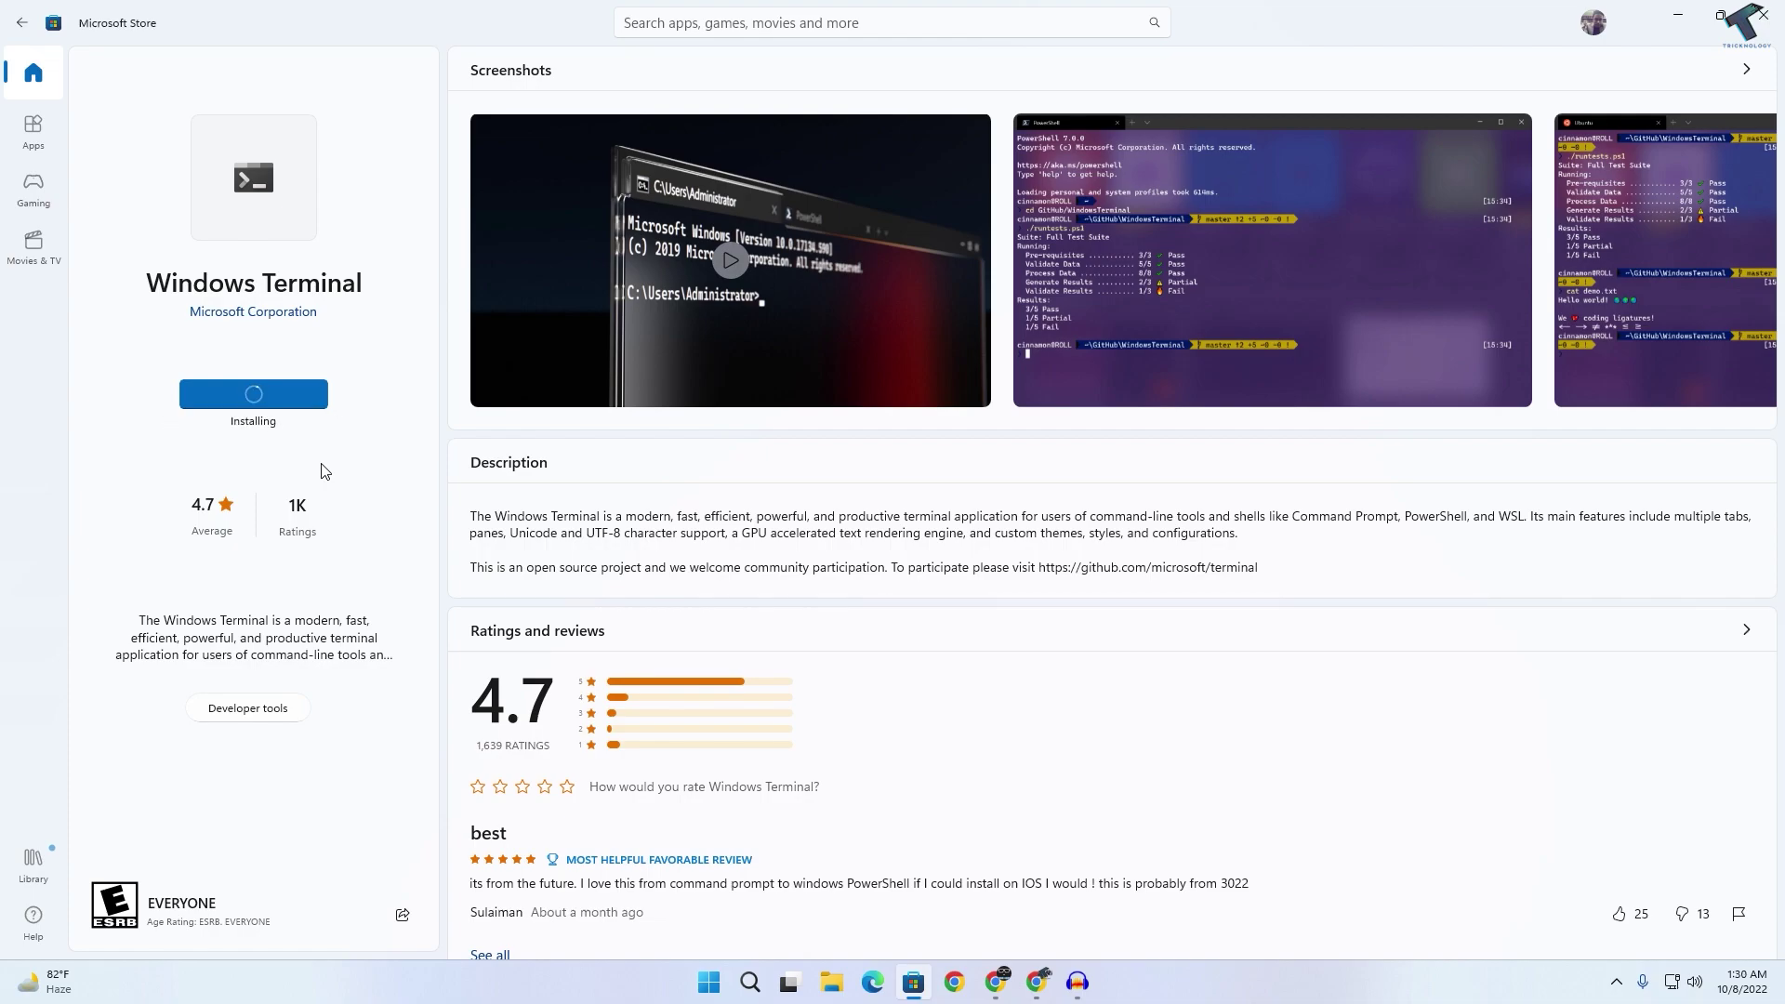
{"action": "left_click", "coordinate": [270, 400]}
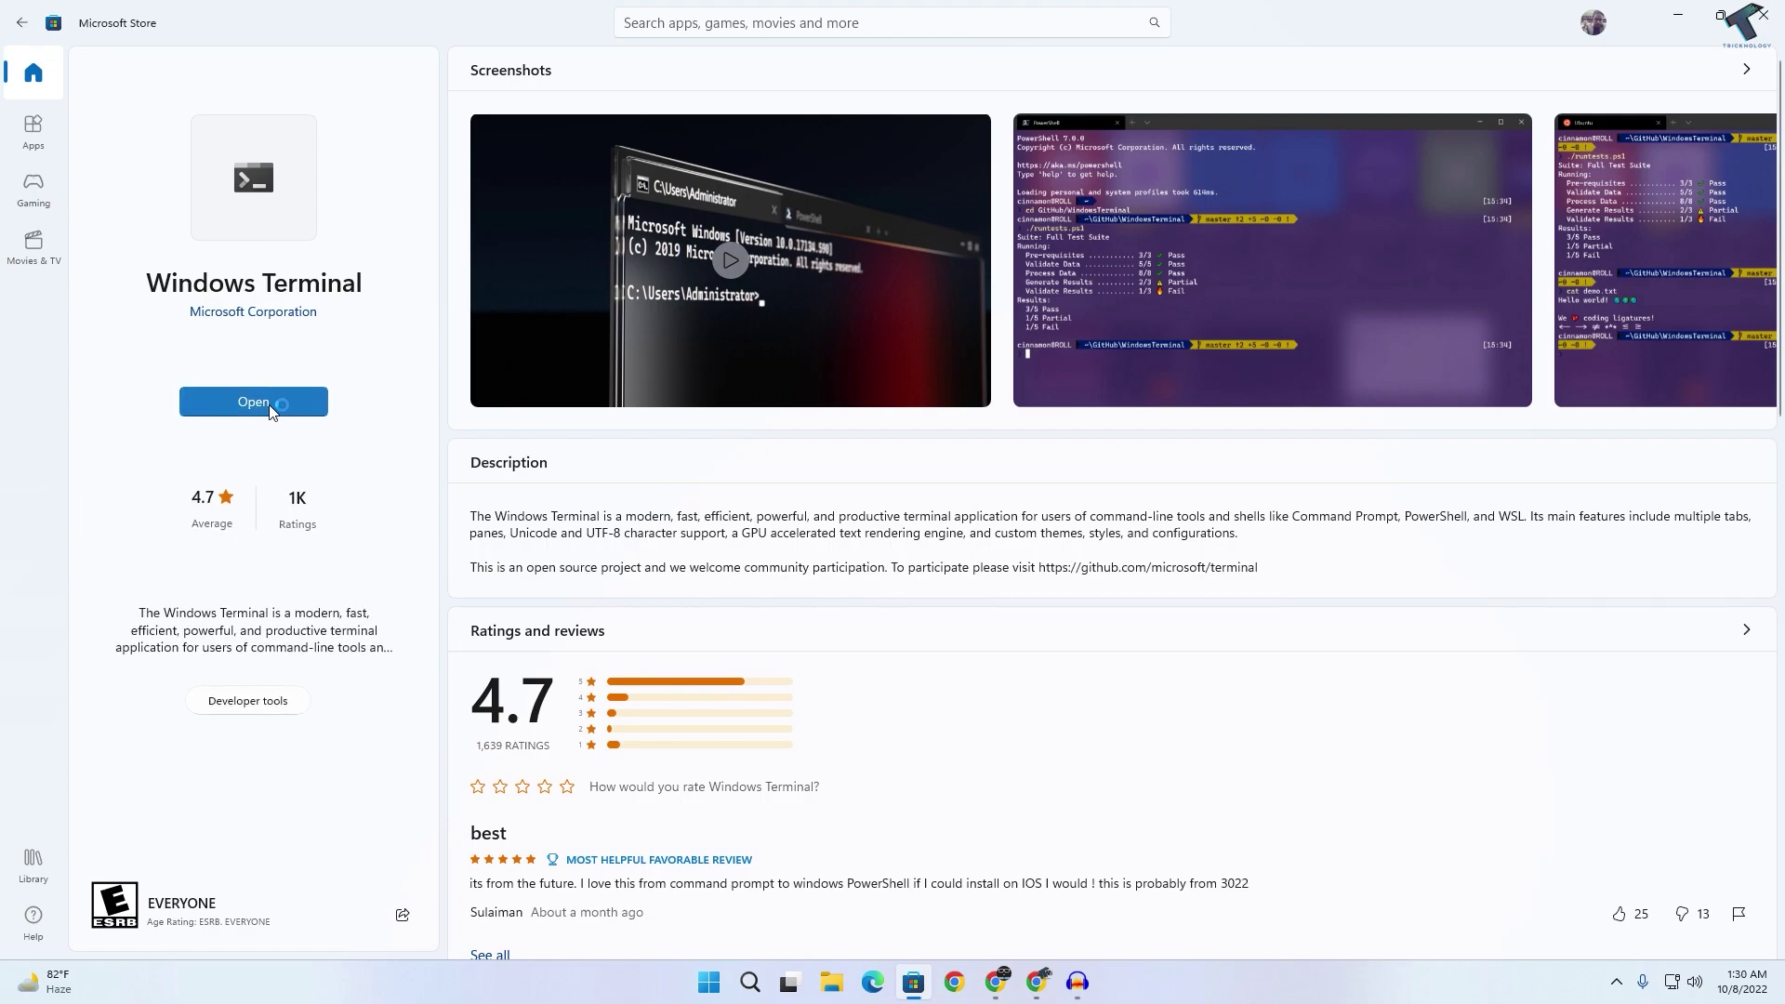
{"action": "left_click", "coordinate": [1183, 189]}
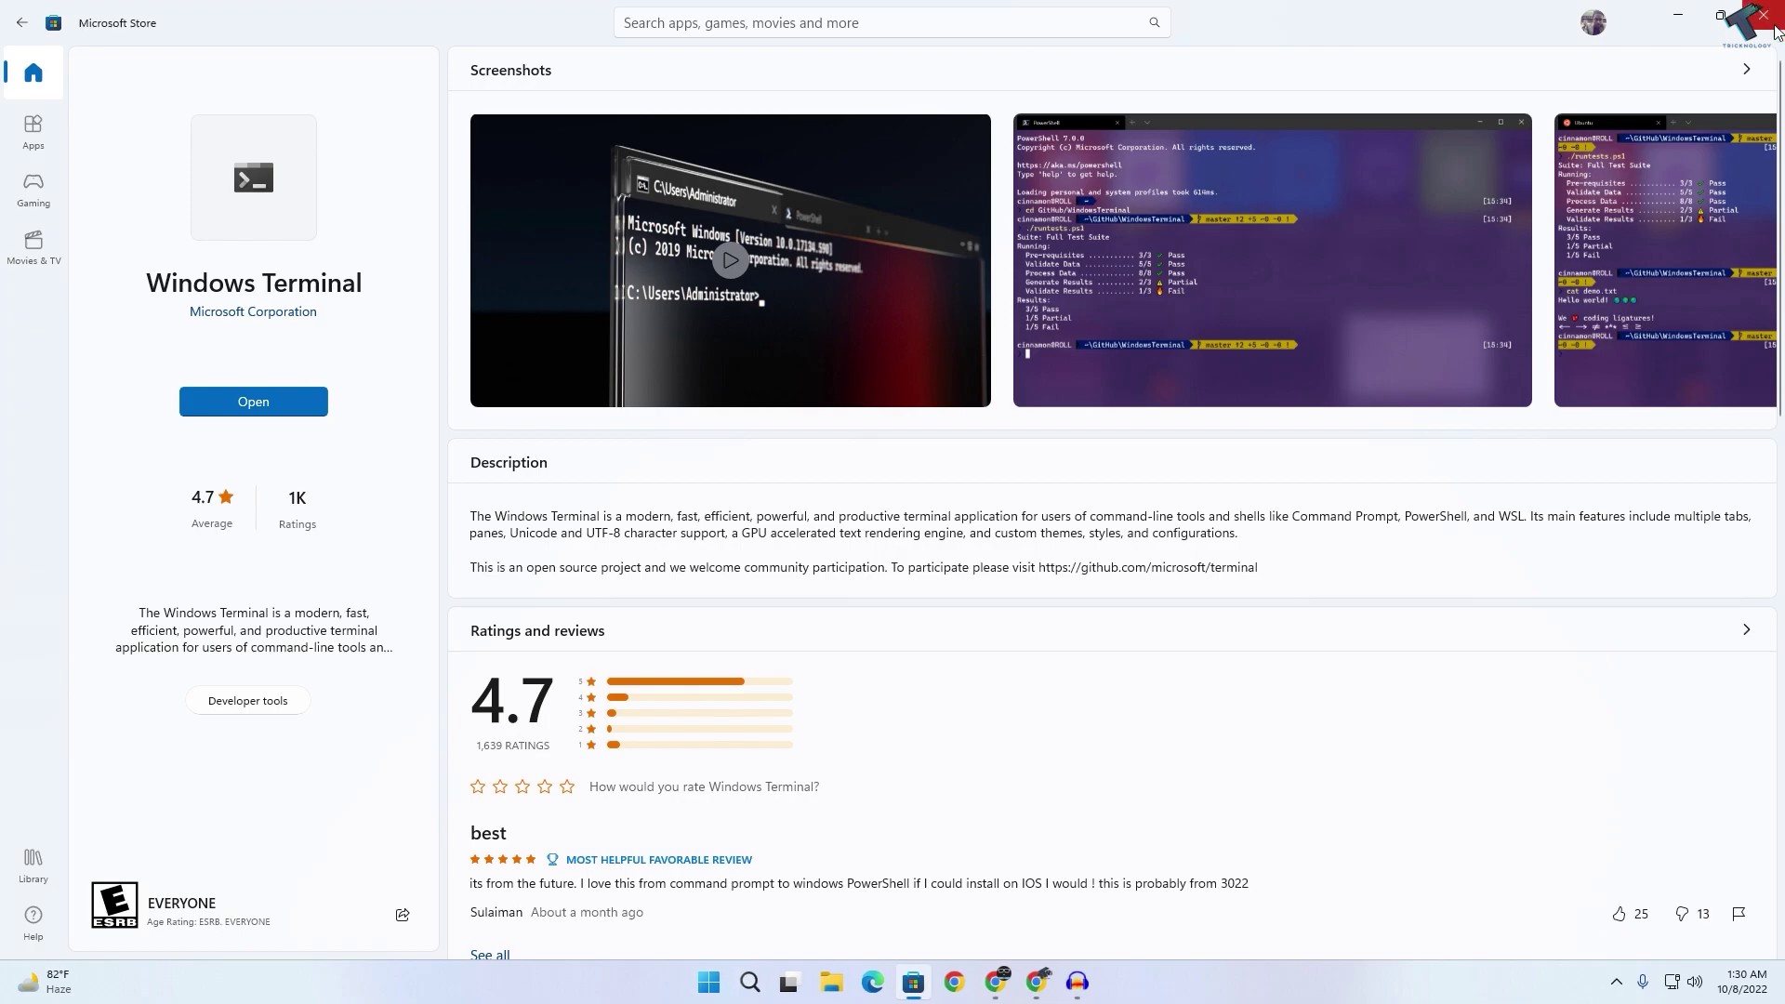
{"action": "left_click", "coordinate": [1753, 19]}
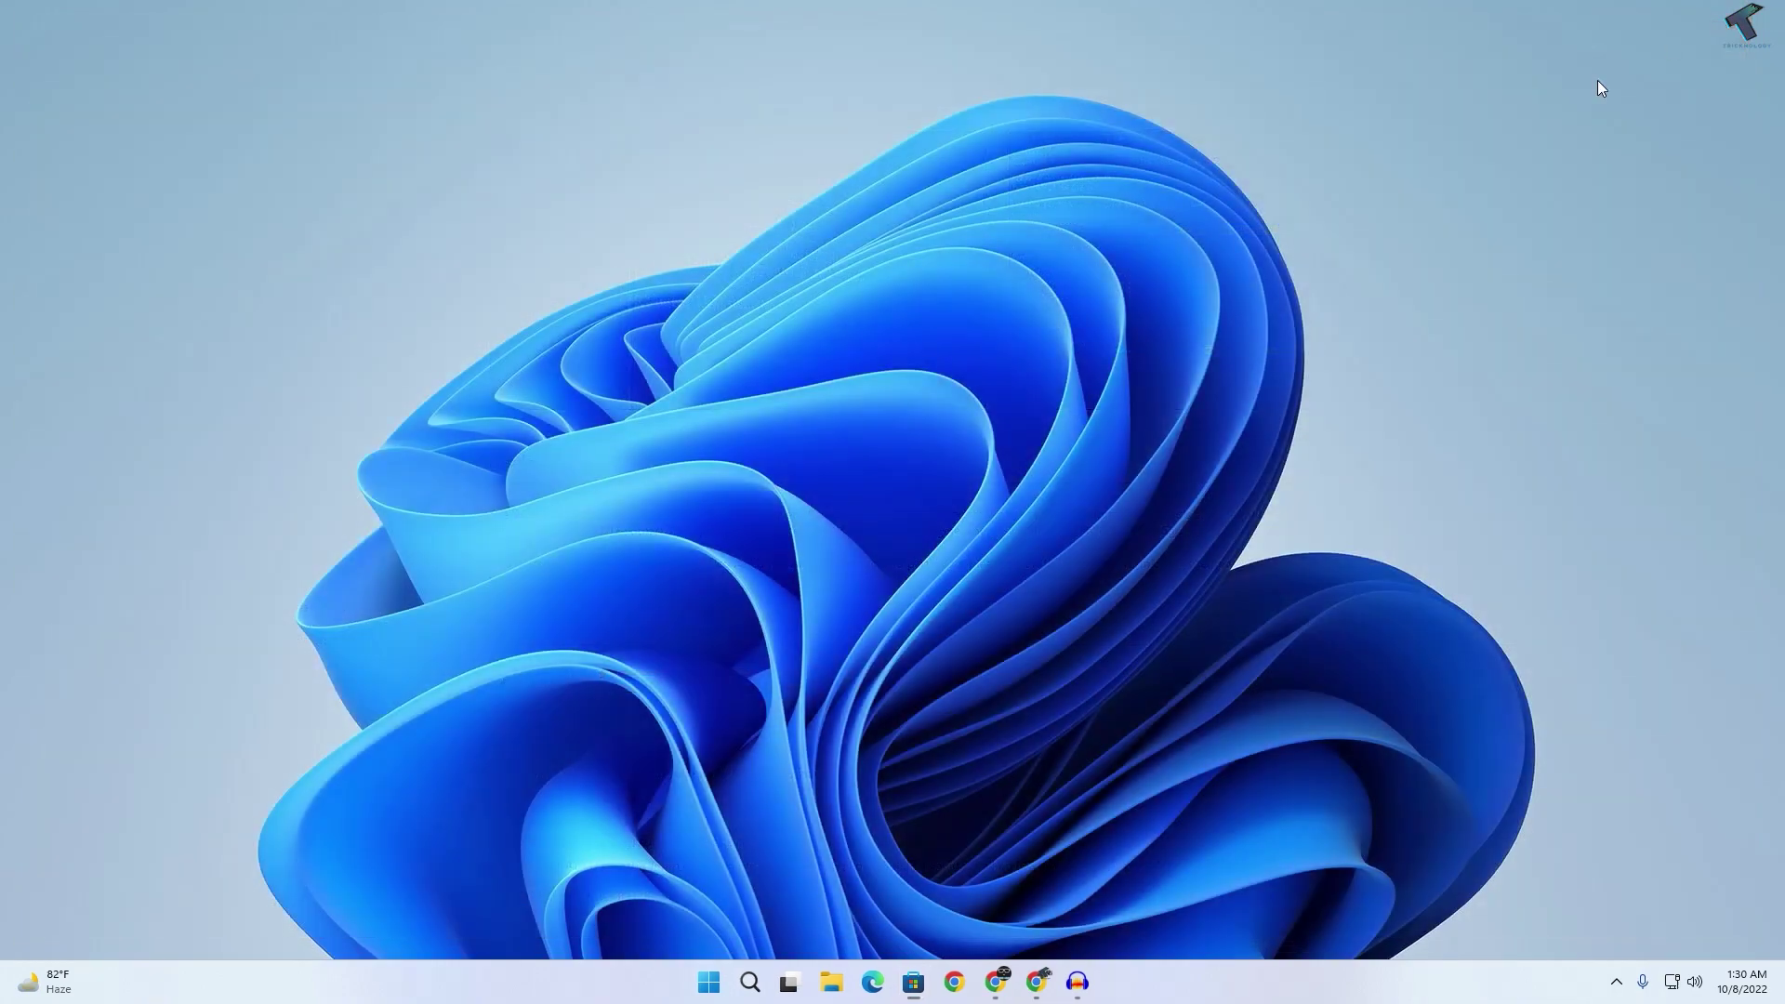
- Reach the Apps page of Windows Settings via the Start button's quick links
{"action": "right_click", "coordinate": [715, 982]}
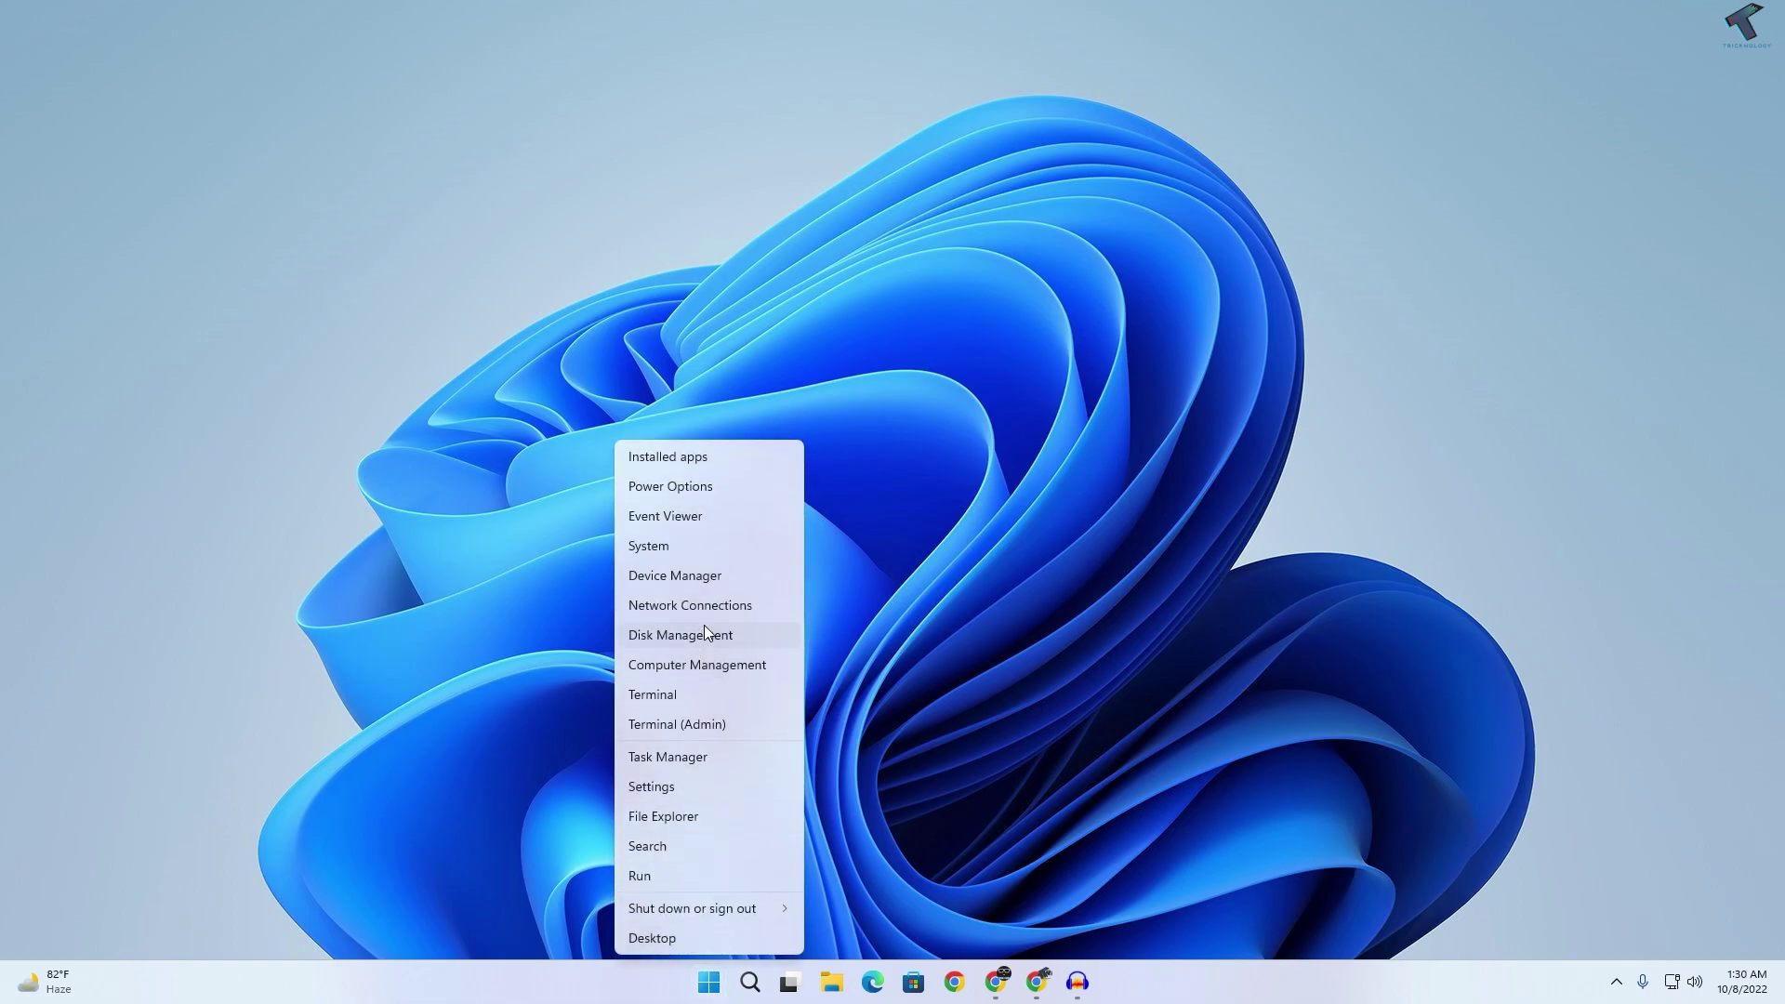
{"action": "left_click", "coordinate": [699, 794]}
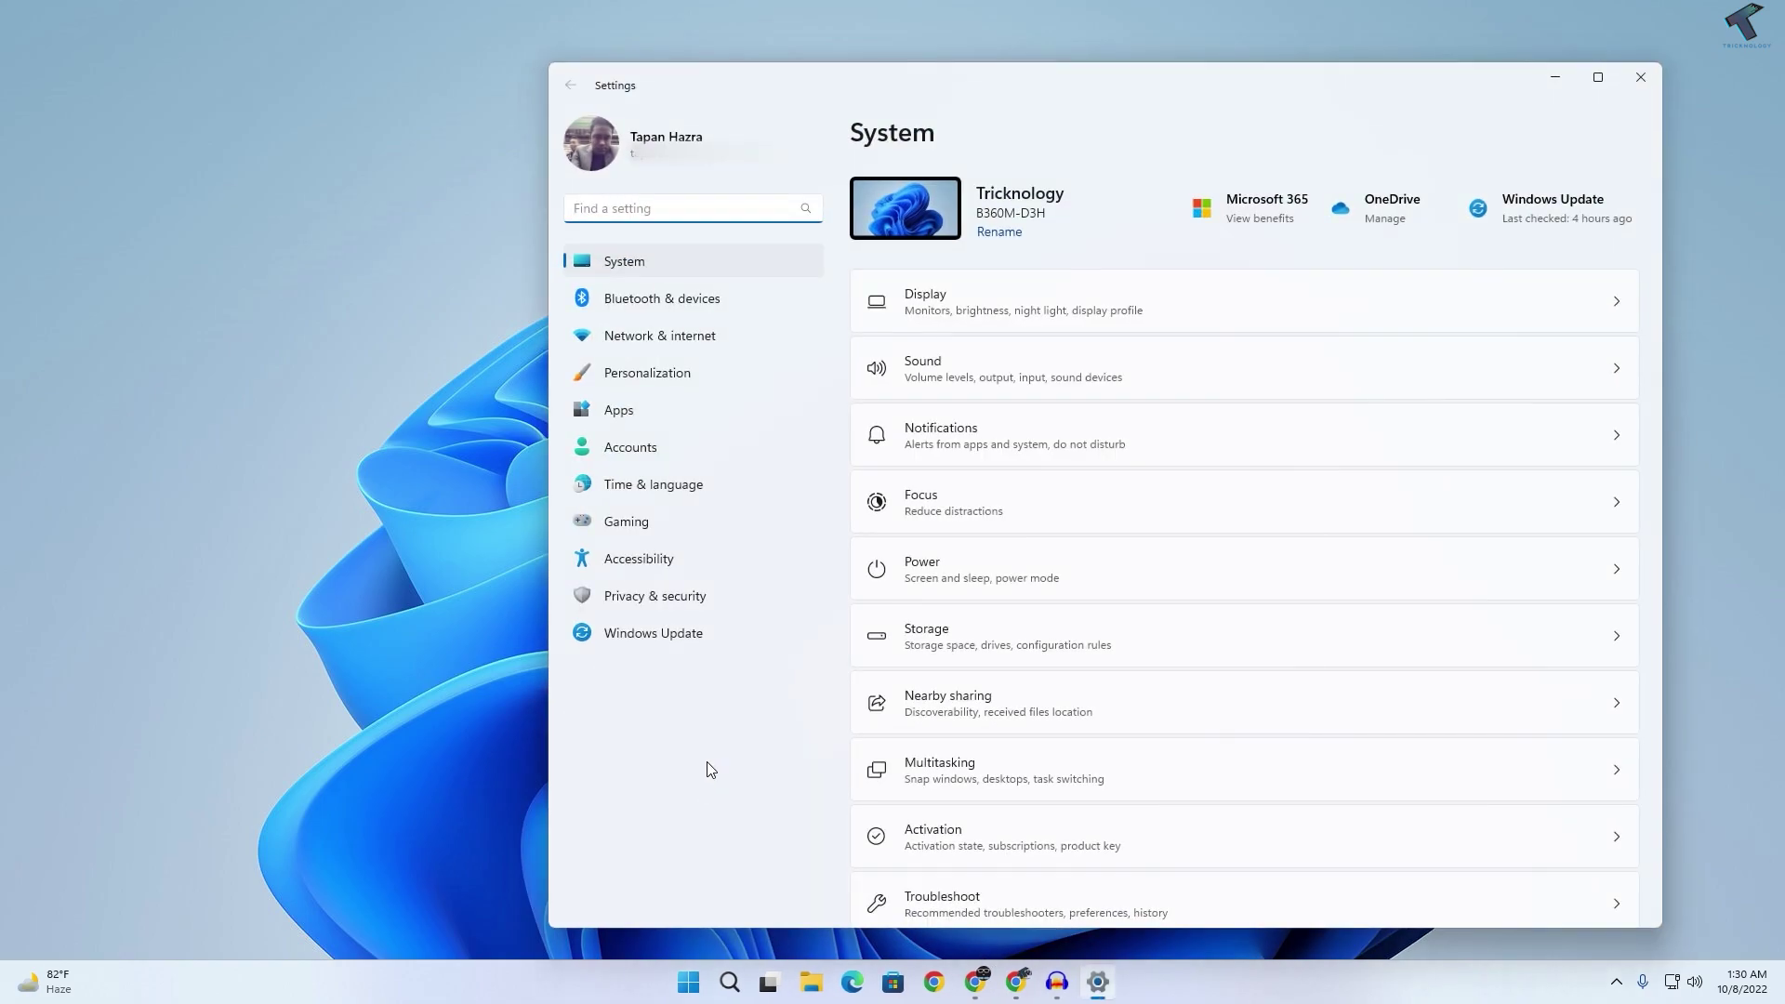
{"action": "left_click", "coordinate": [682, 412]}
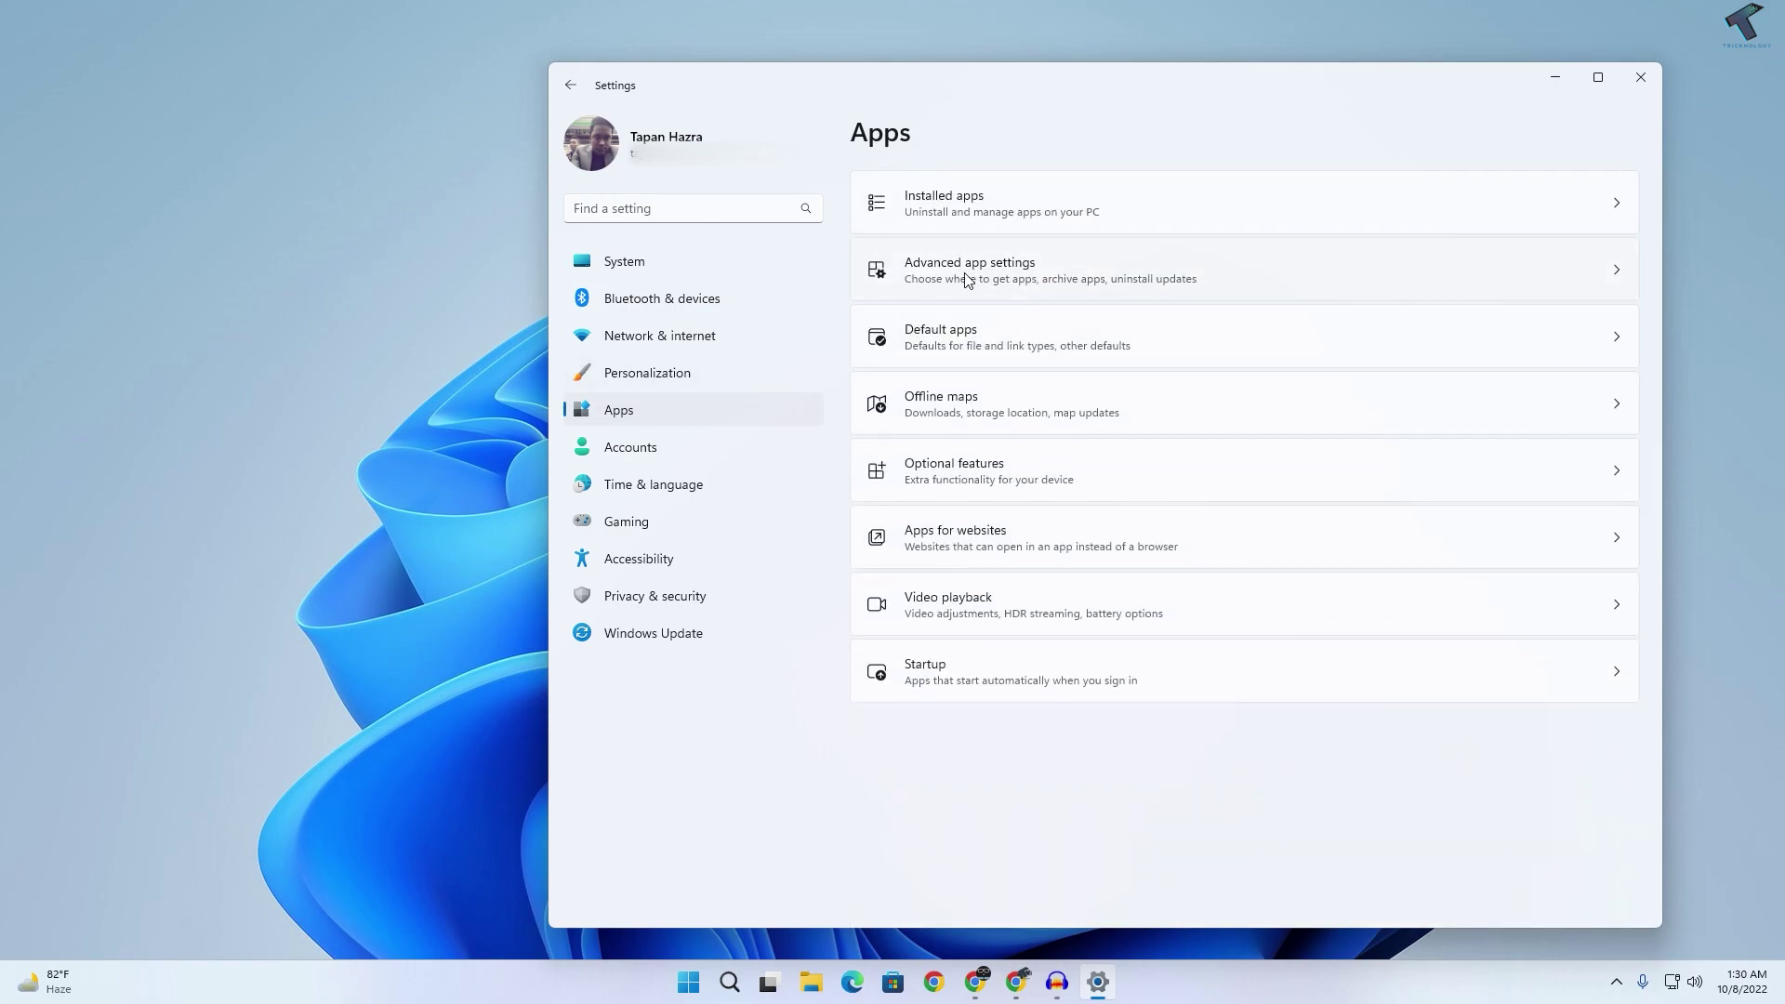
- Under Advanced app settings, switch the Terminal wt.exe execution alias on in App execution aliases
{"action": "left_click", "coordinate": [1028, 275]}
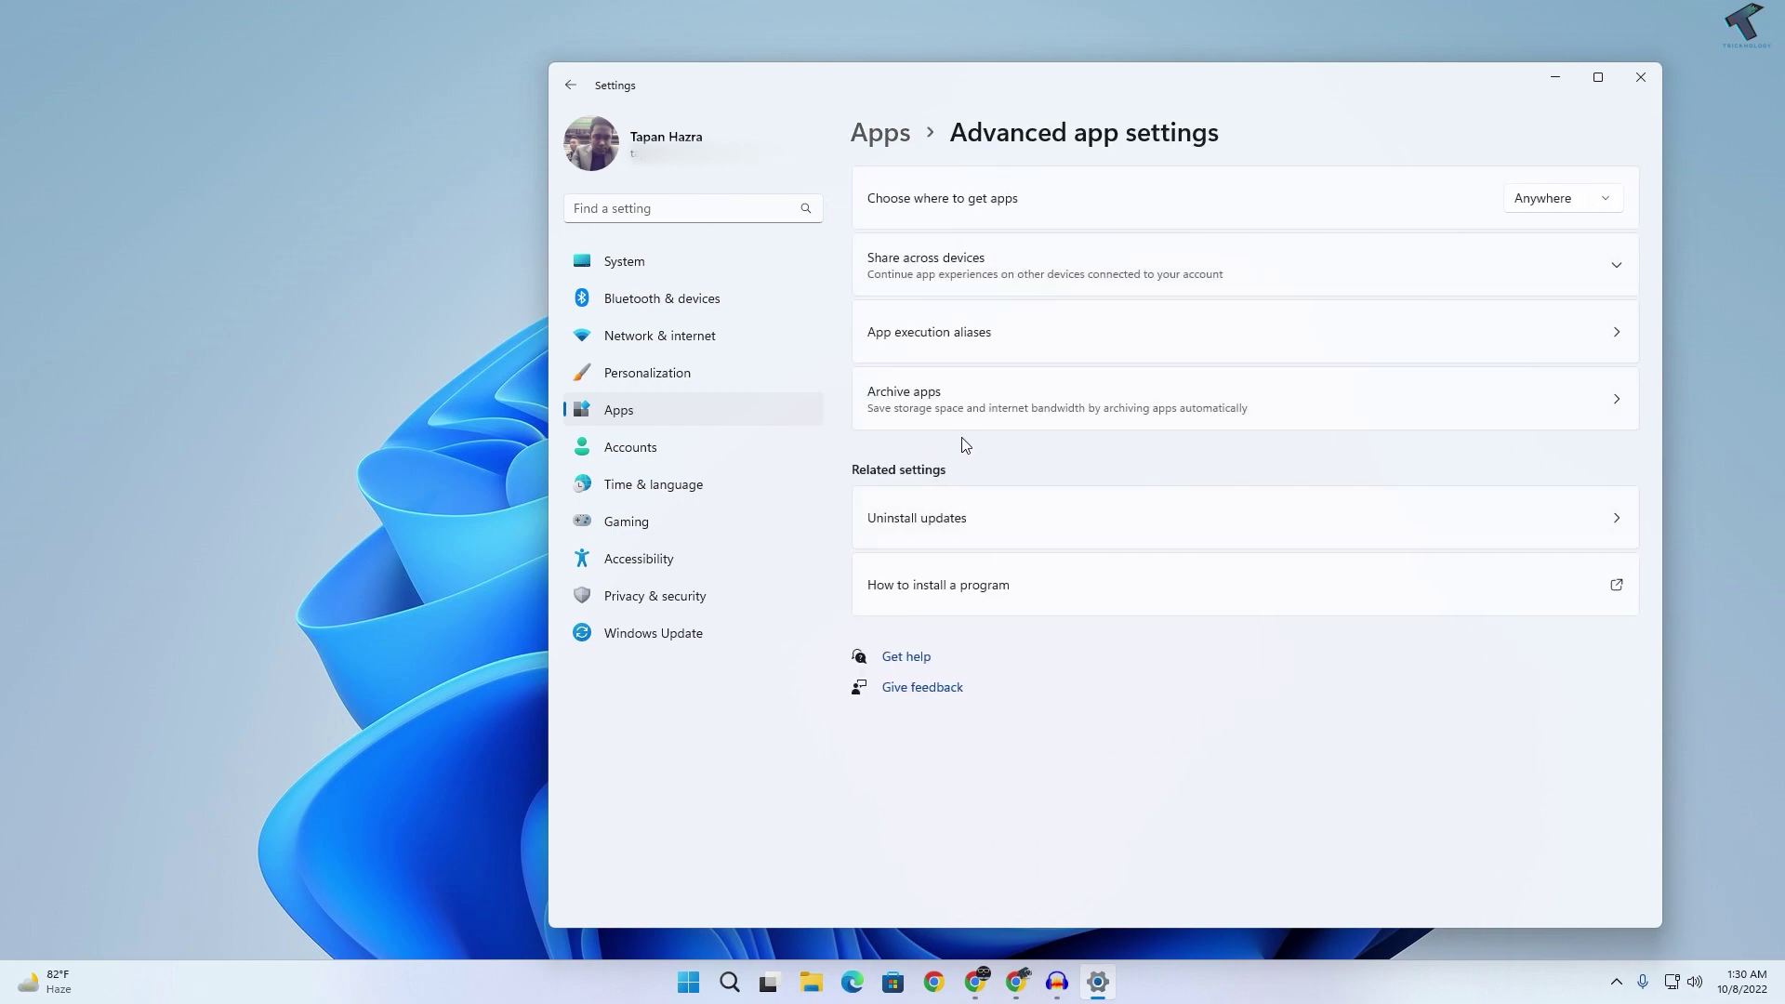
{"action": "left_click", "coordinate": [948, 343]}
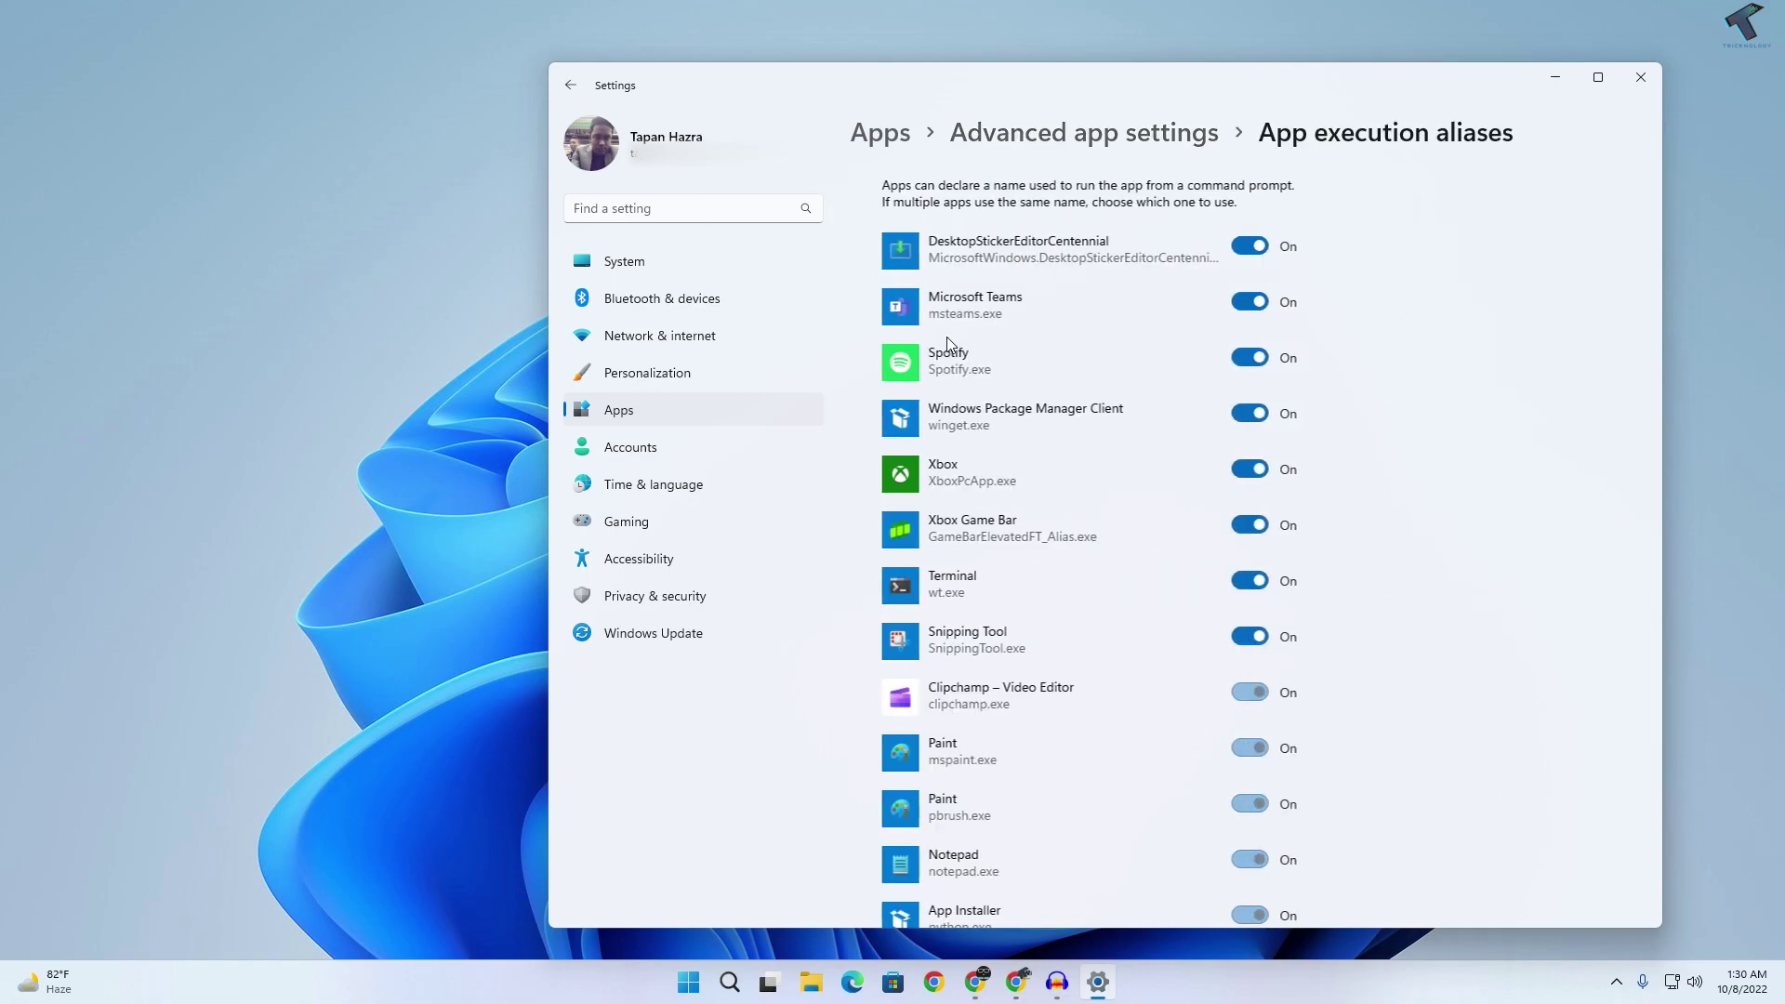
{"action": "scroll", "coordinate": [1228, 446], "scroll_direction": "down", "scroll_amount": 2}
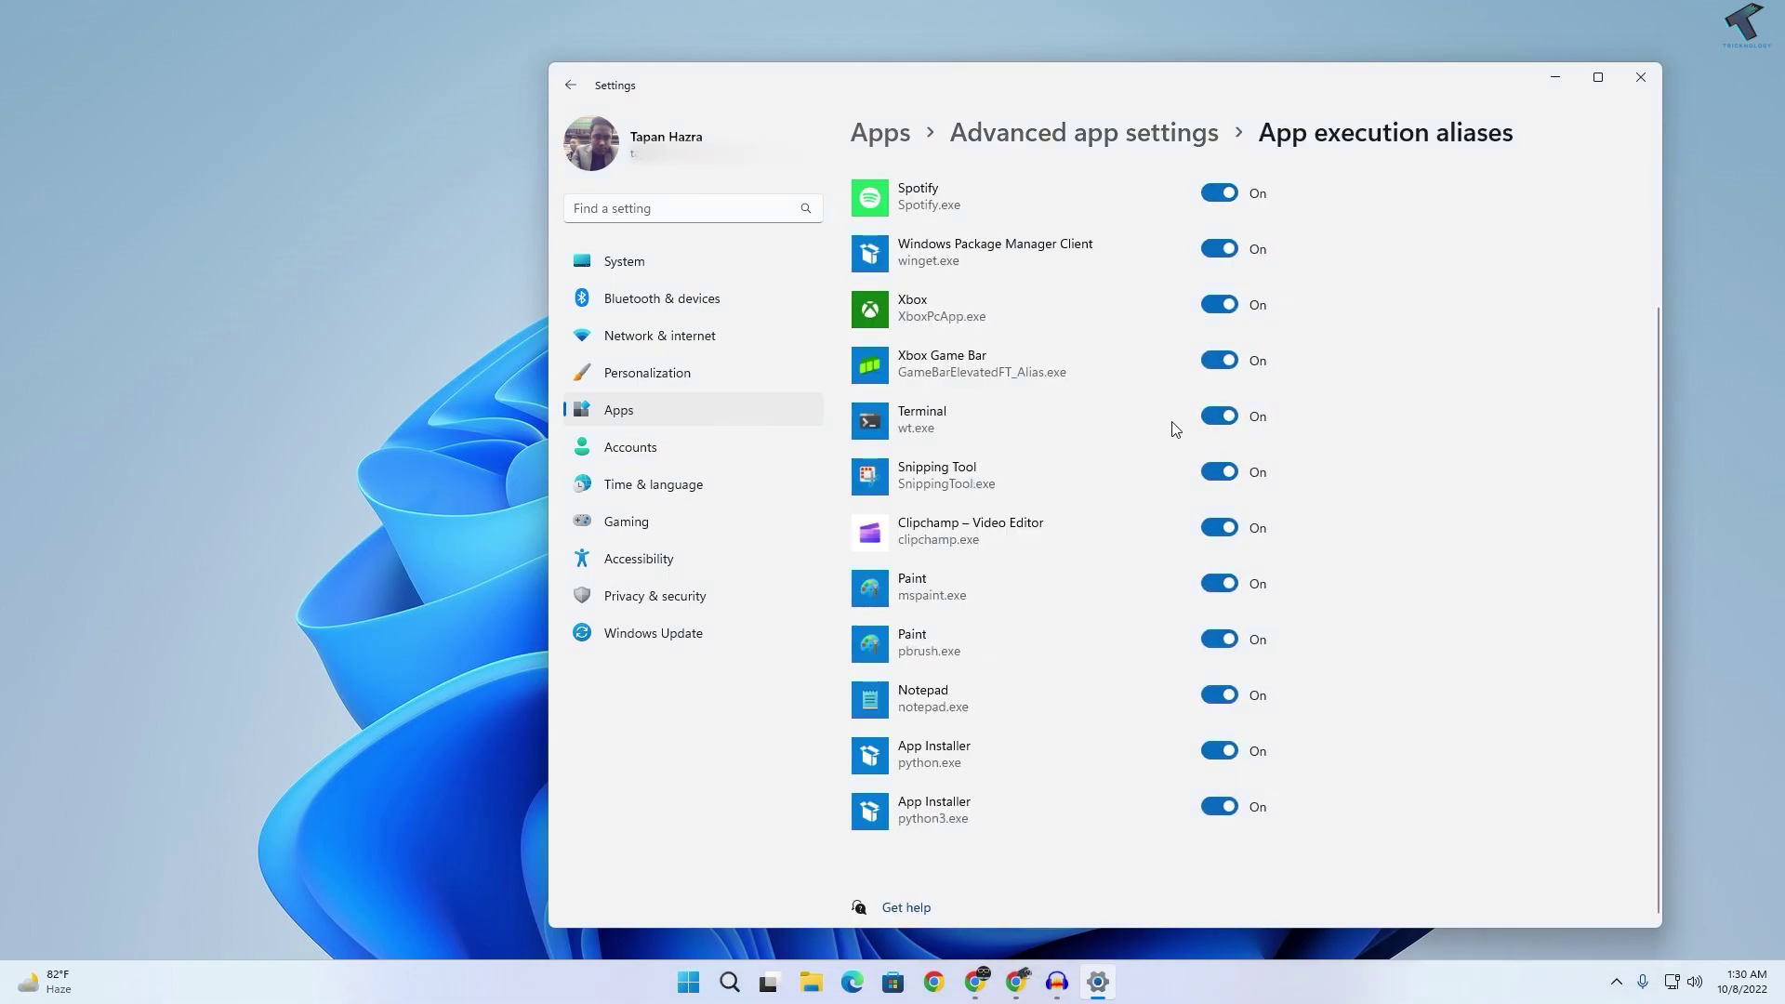
{"action": "left_click", "coordinate": [1226, 417]}
- Close the Settings window, leaving only the desktop
{"action": "left_click", "coordinate": [1641, 77]}
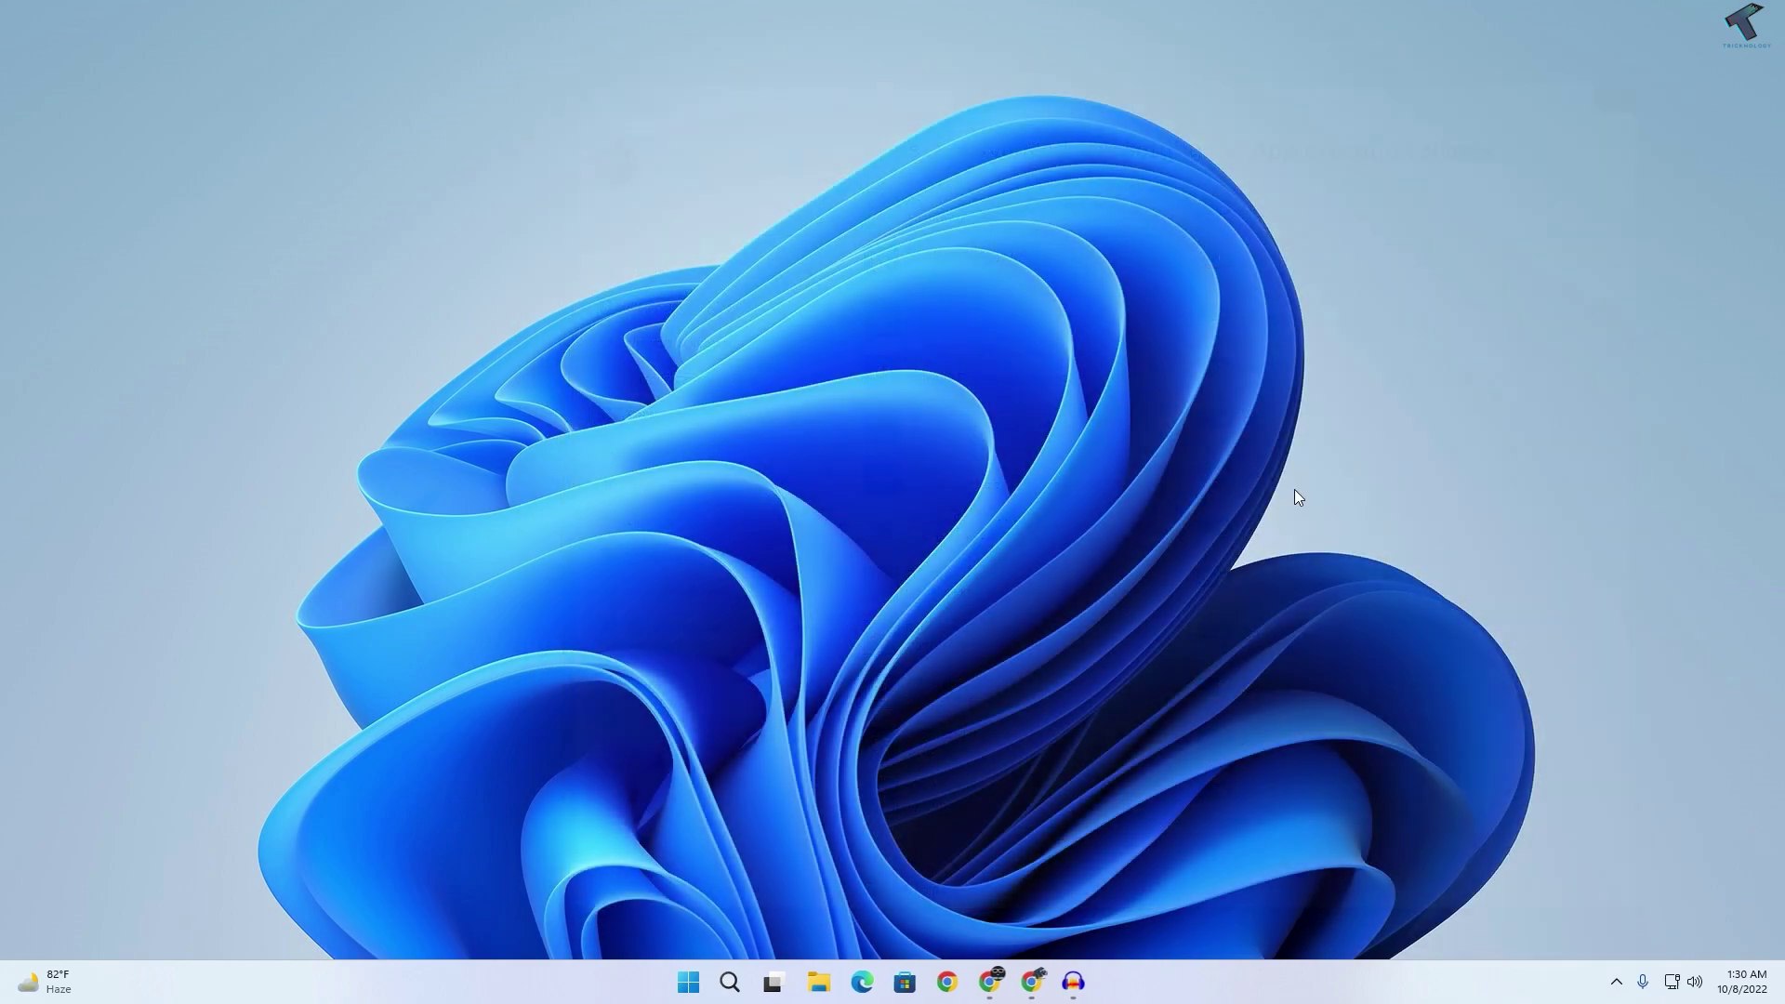